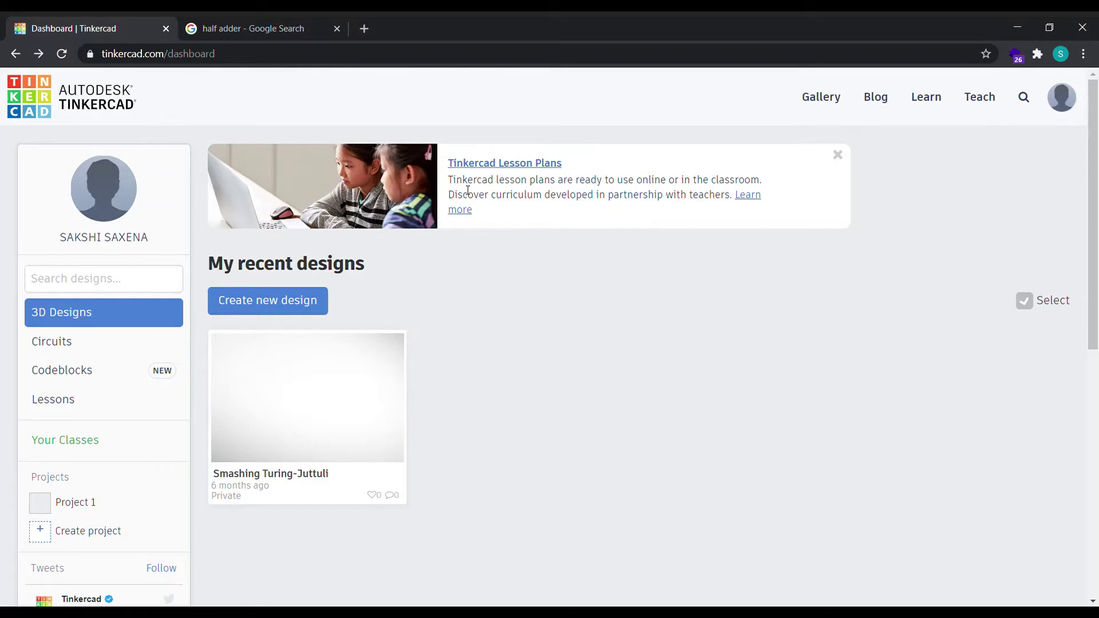
Step: Go from the half adder search results to the Tinkercad dashboard and create a new blank circuit
click(252, 26)
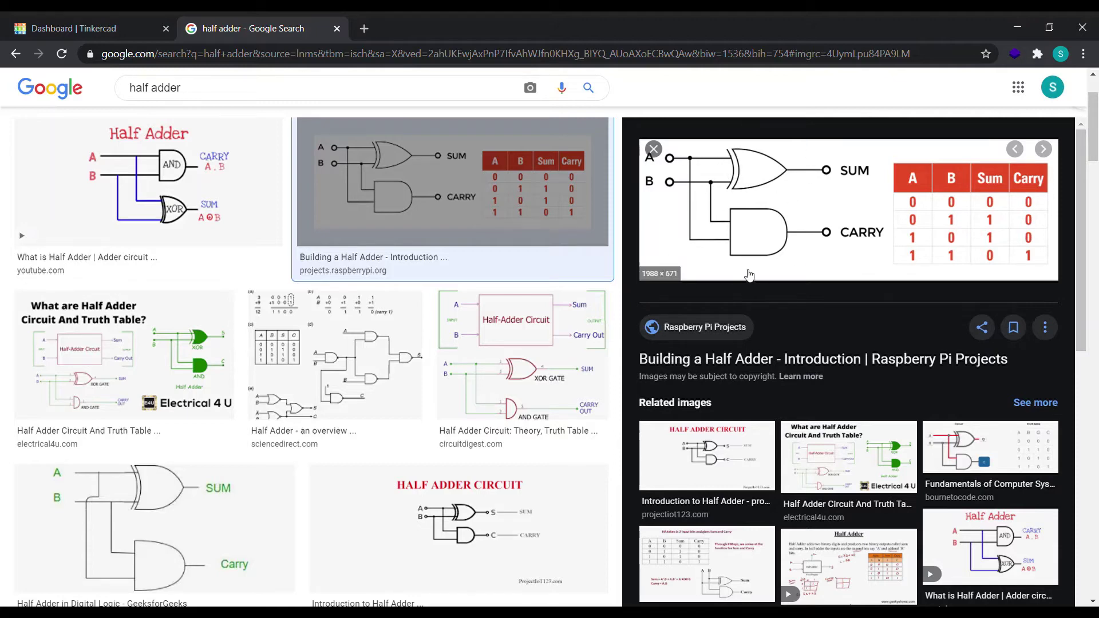
click(65, 22)
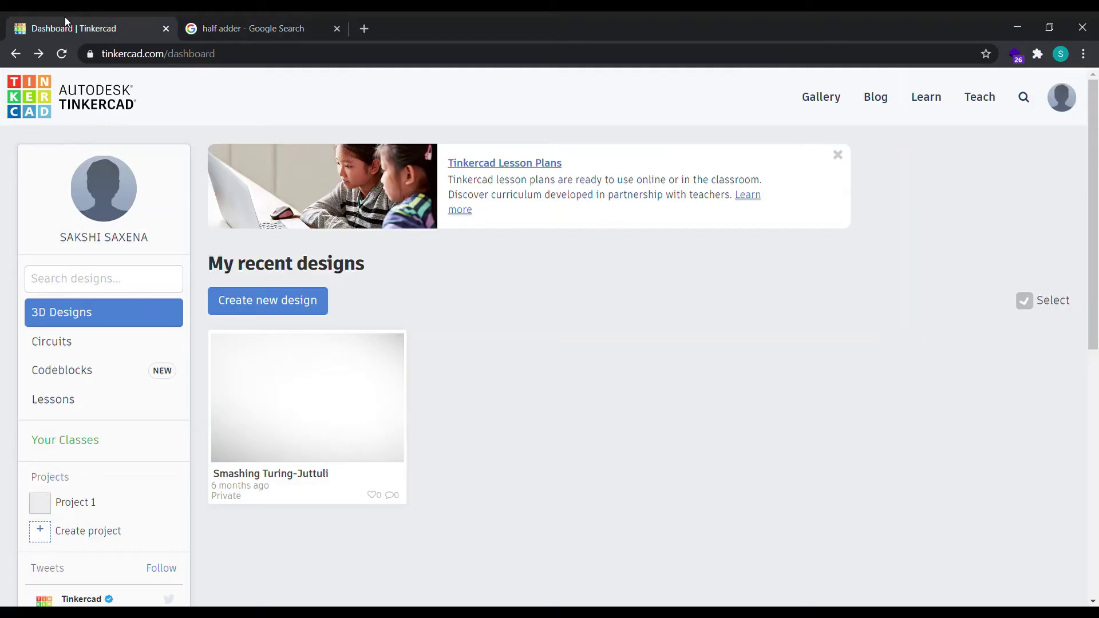
click(164, 55)
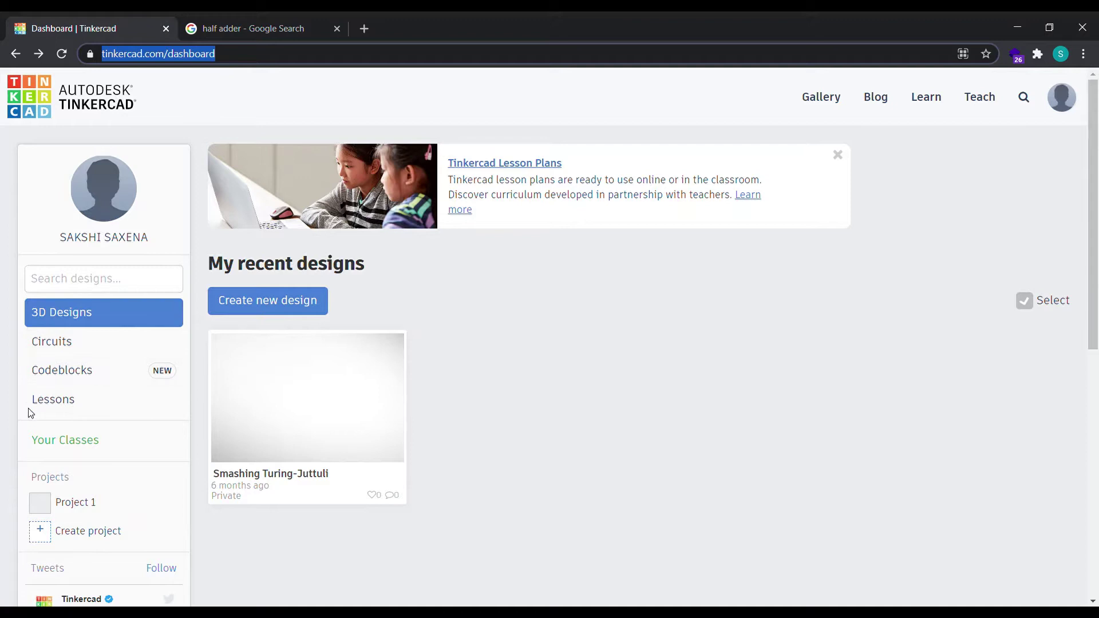
click(103, 342)
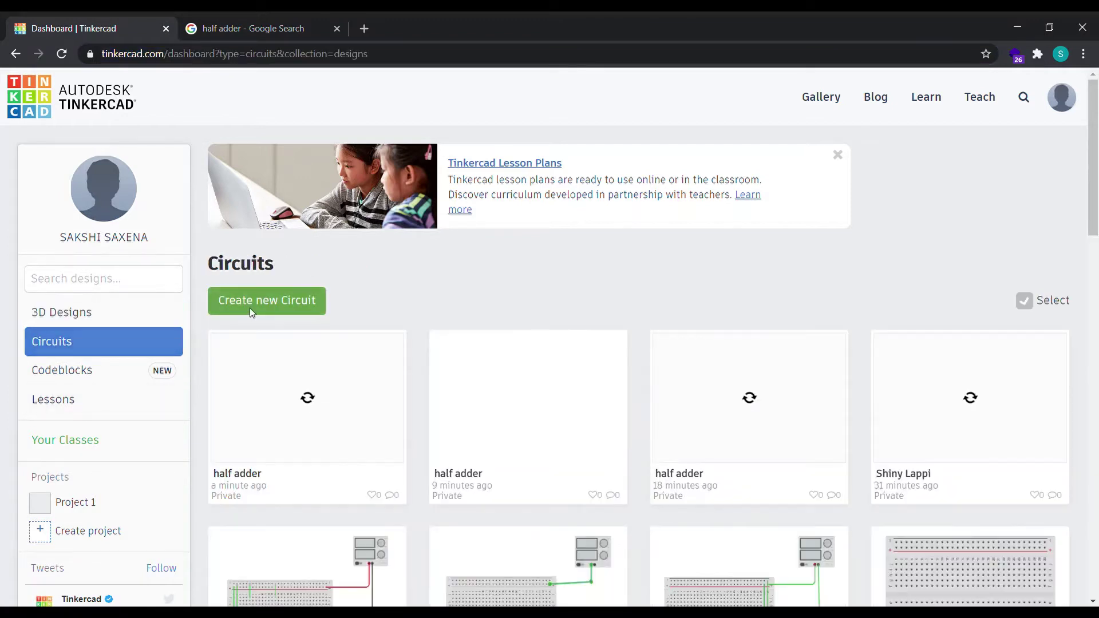
click(250, 310)
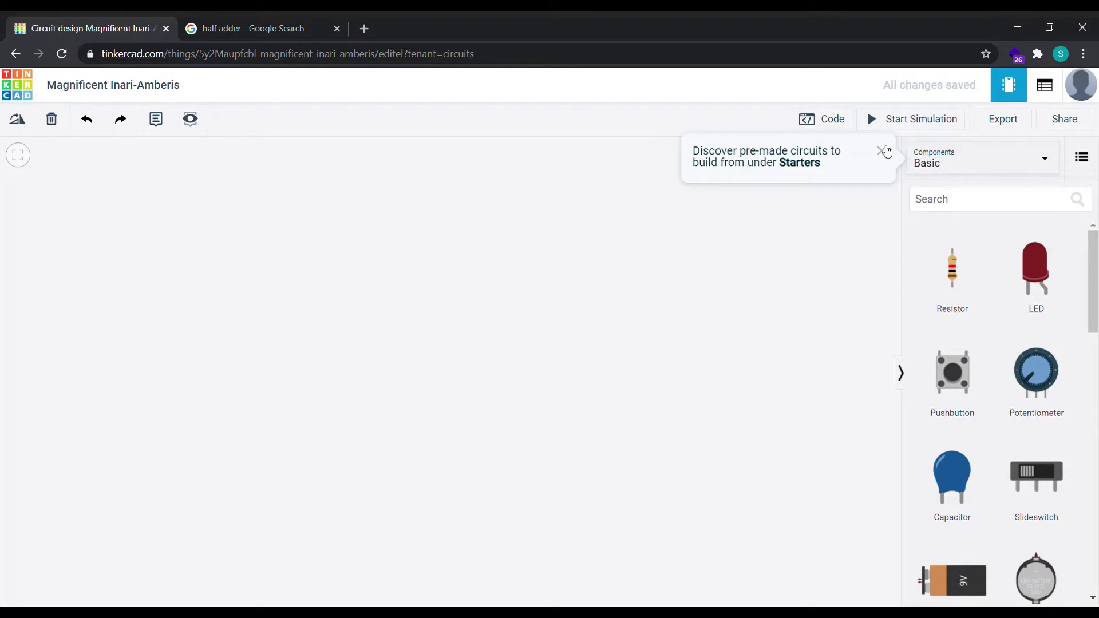
Step: Dismiss the Starters tip and rename the design to 'half adder'
click(883, 151)
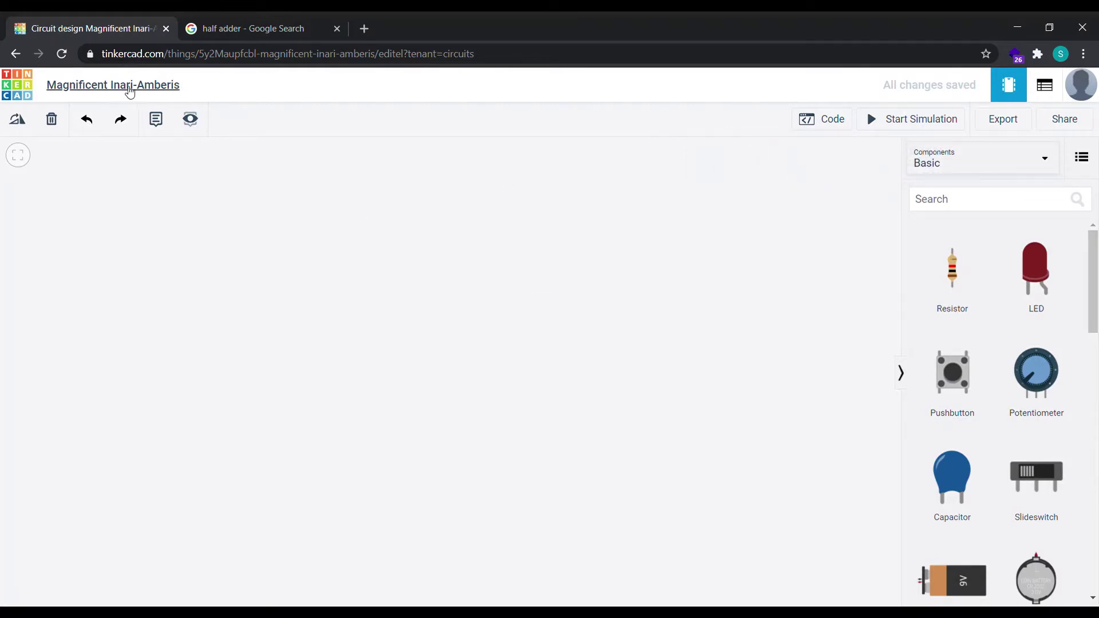
click(137, 91)
key(BackSpace)
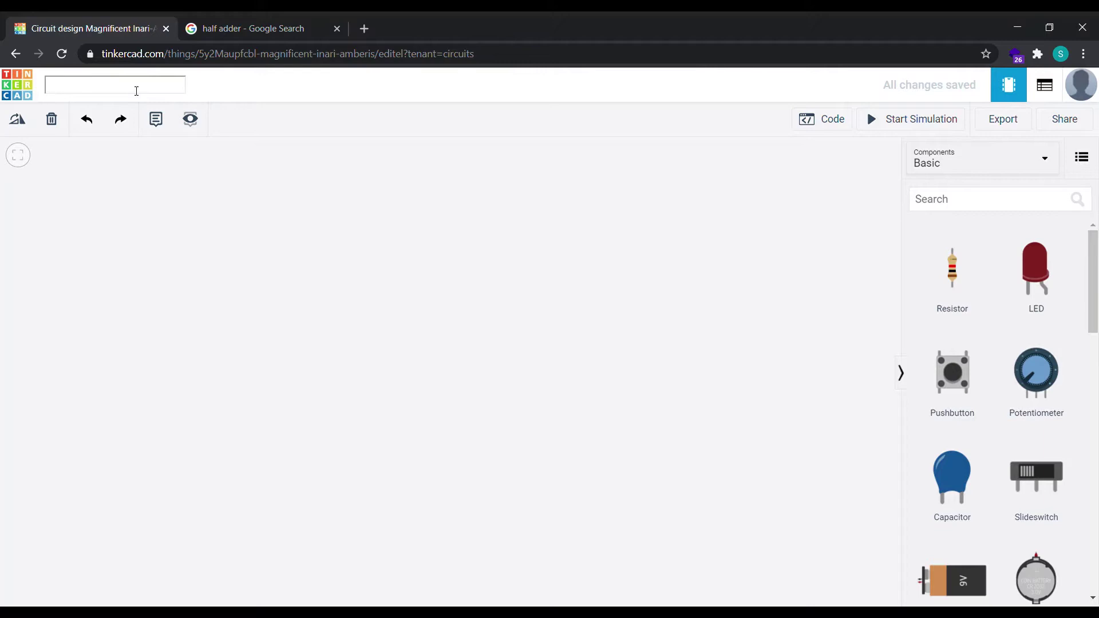
text(half adder)
click(220, 218)
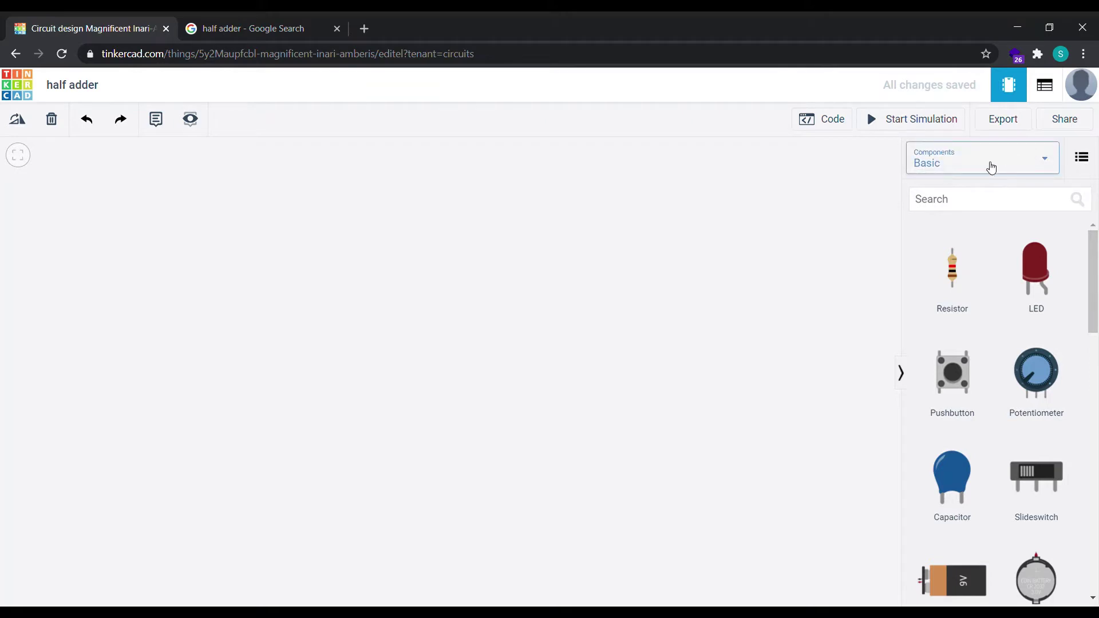
Step: With Basic components kept, search 'bread' and place a Breadboard Small on the workplane
click(990, 167)
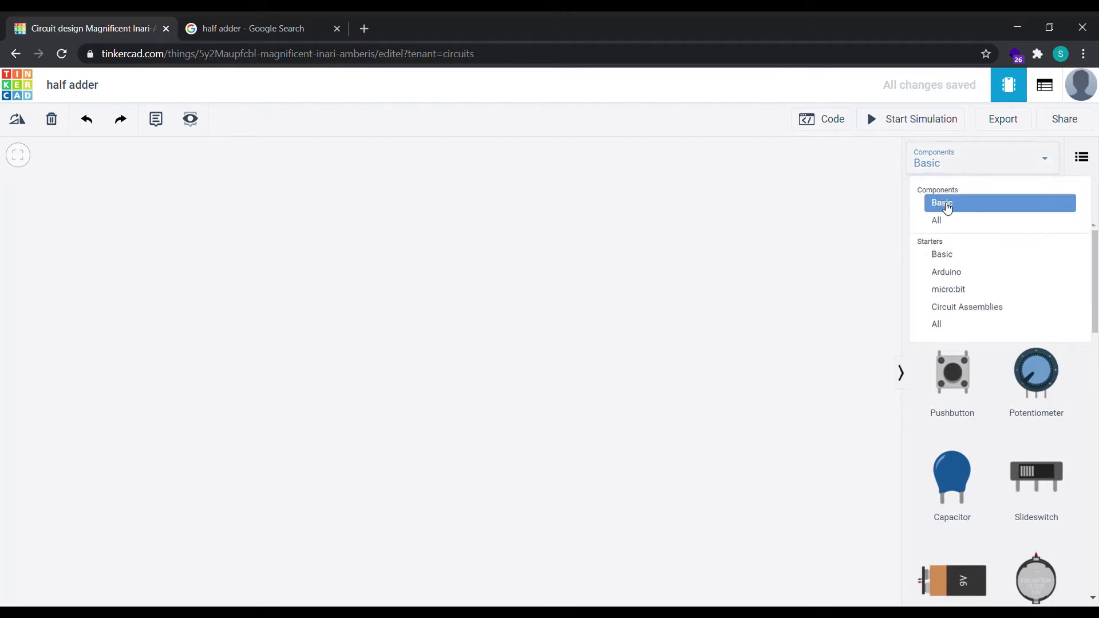
click(948, 207)
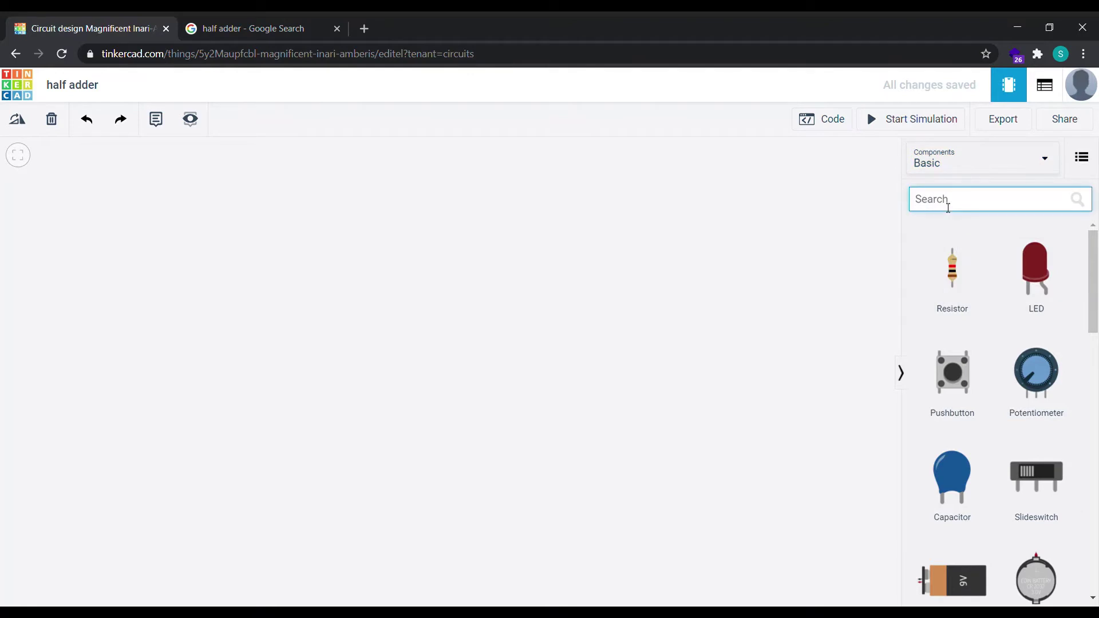
text(bread)
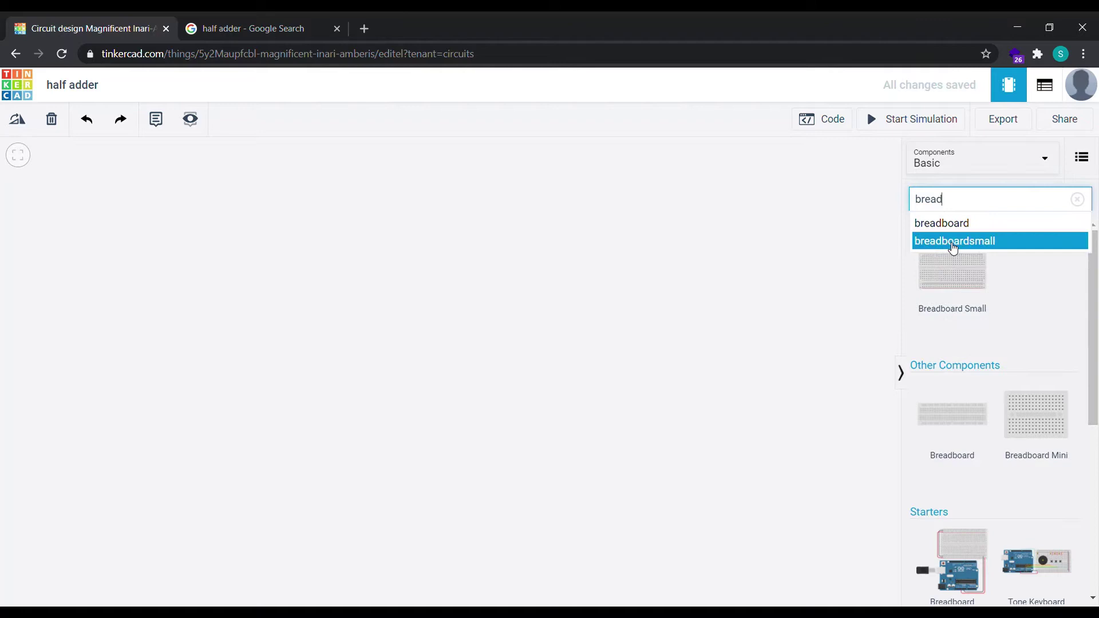
drag(949, 278, 395, 454)
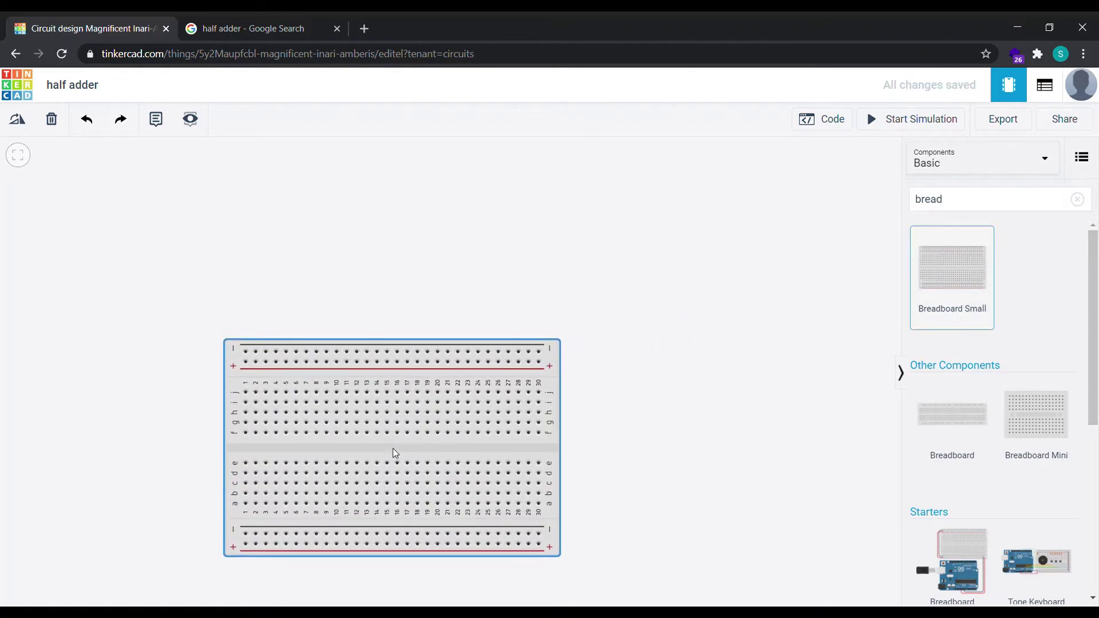
drag(395, 453, 380, 449)
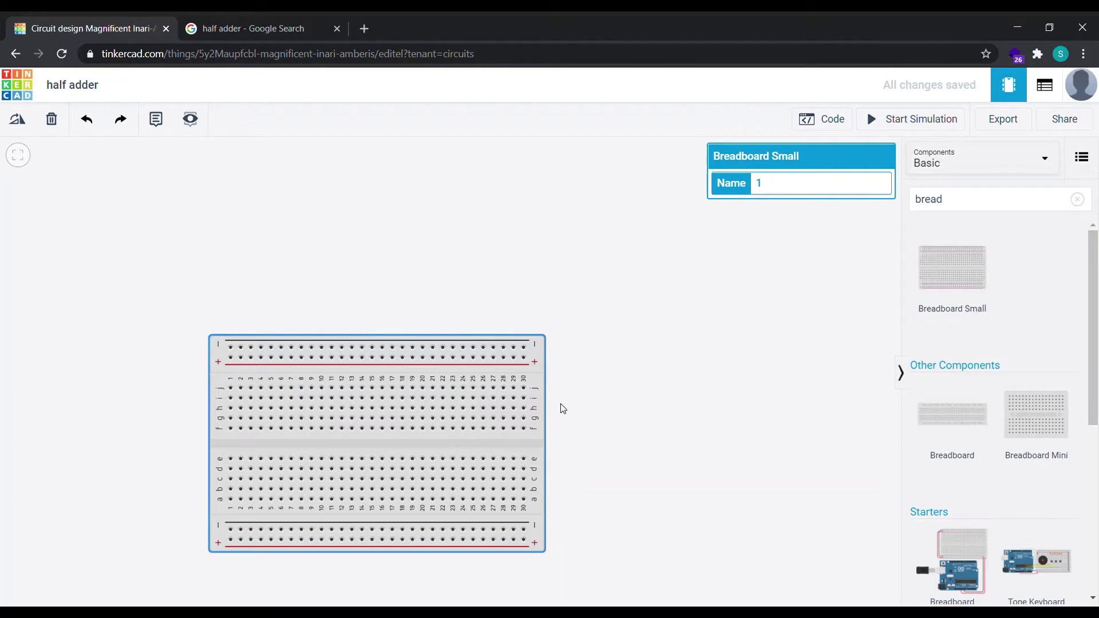
Step: Search 'power' and place a Power Supply above the breadboard
click(958, 202)
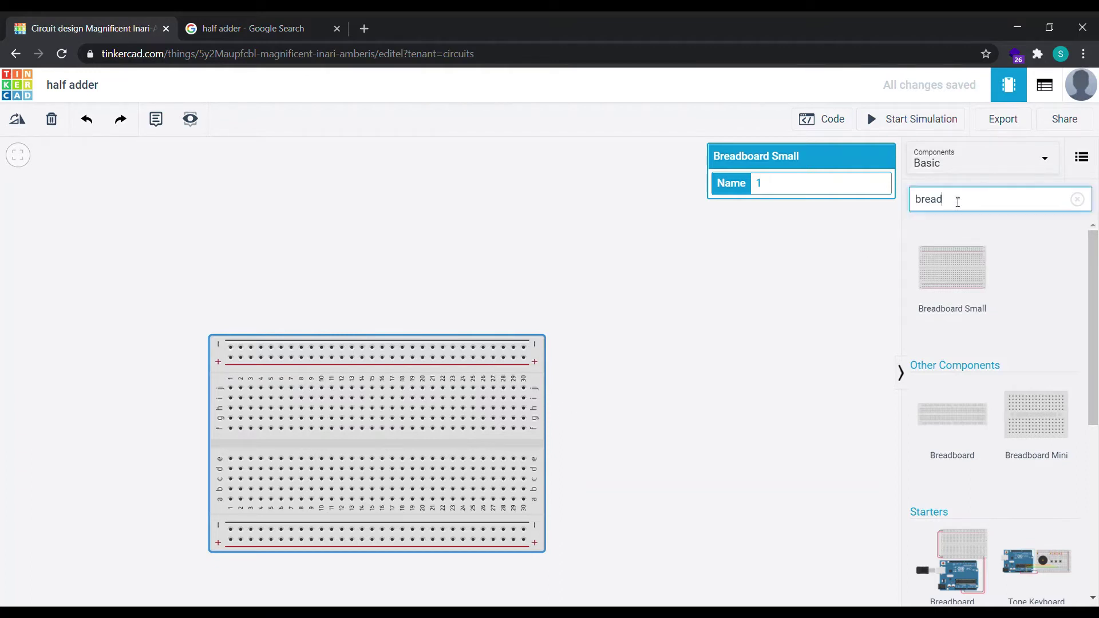
key(BackSpace)
key(BackSpace)
key(BackSpace)
key(BackSpace)
key(BackSpace)
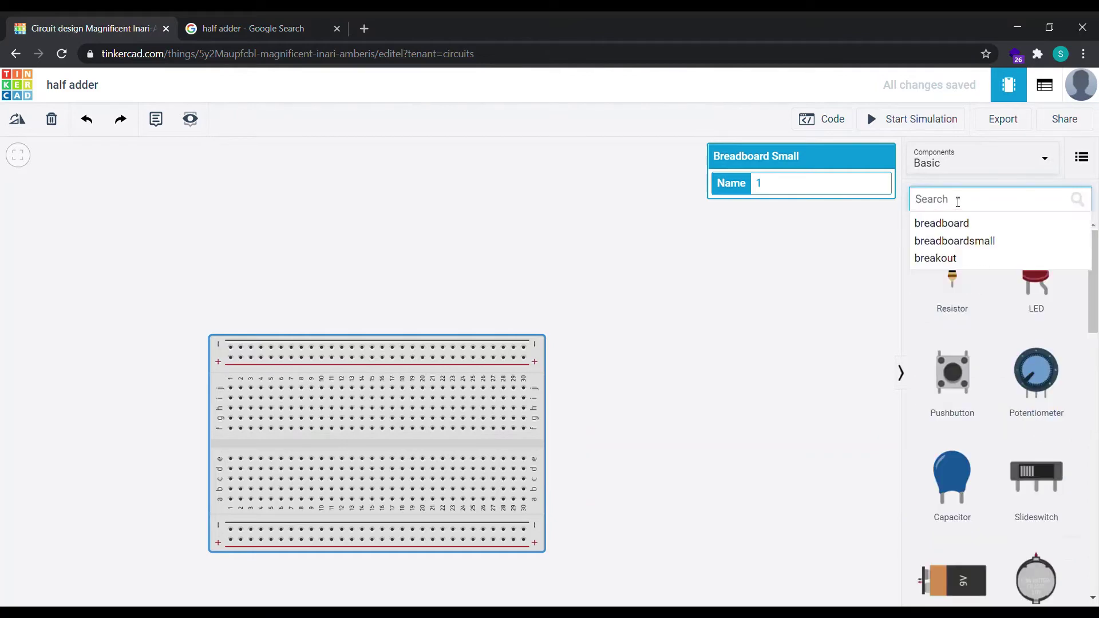
text(power)
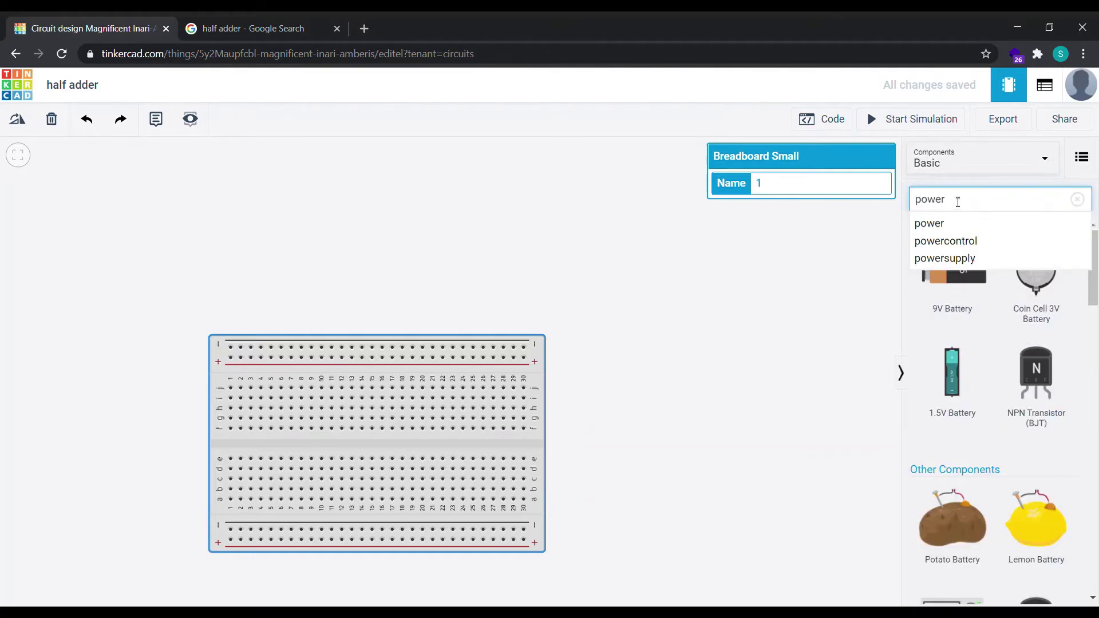
scroll(967, 338, down, 4)
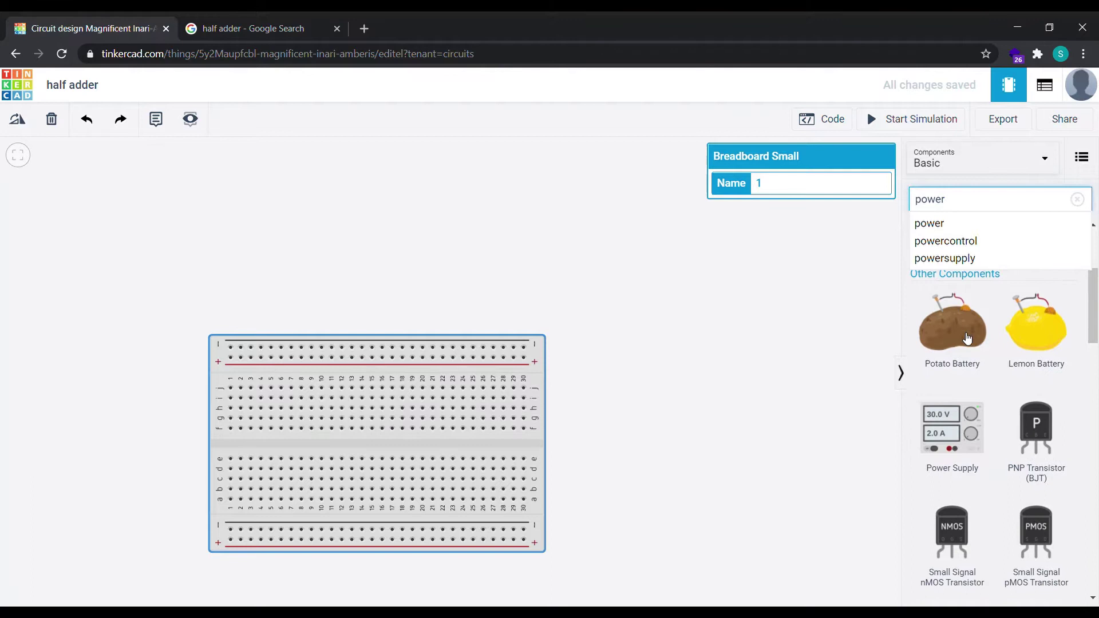
drag(952, 378, 663, 274)
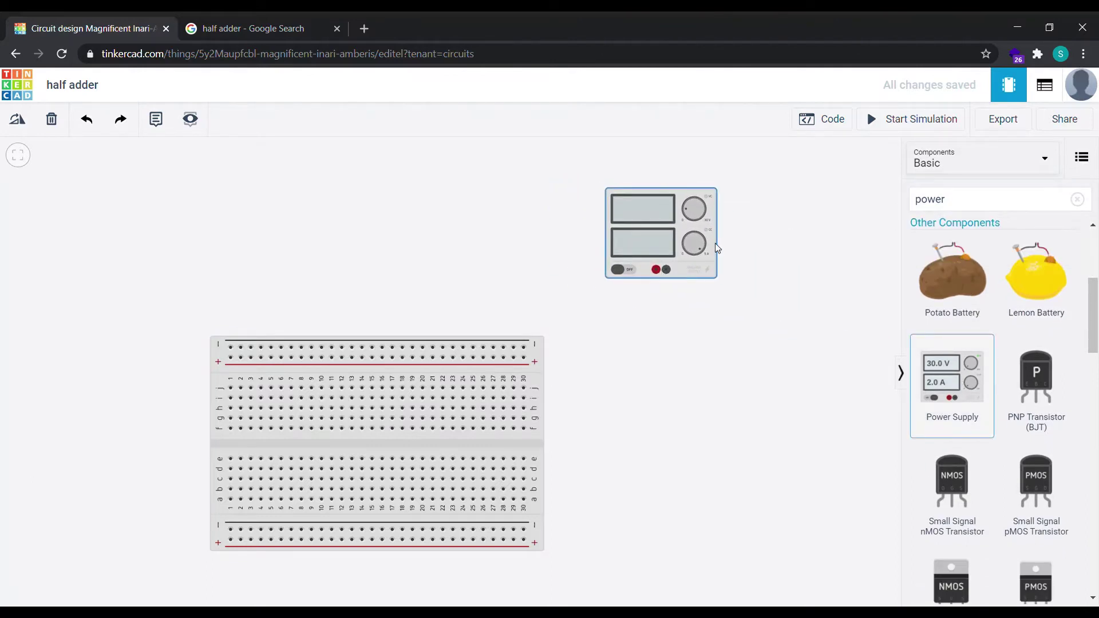
click(657, 271)
Step: Wire the supply's positive terminal to the top positive rail and negative terminal to the bottom negative rail
click(657, 270)
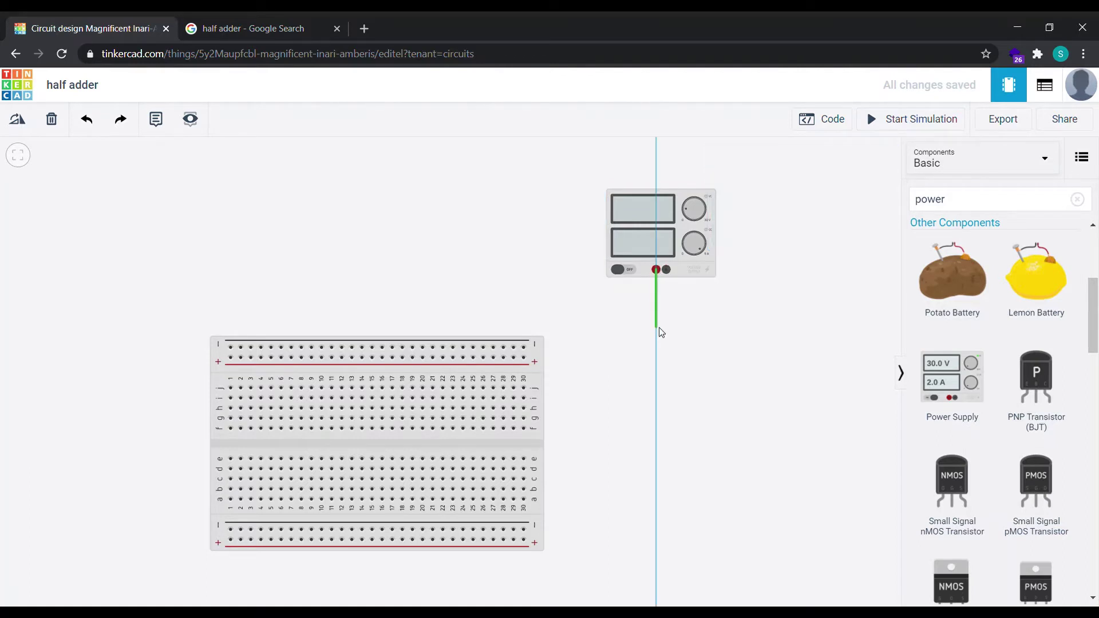
click(656, 355)
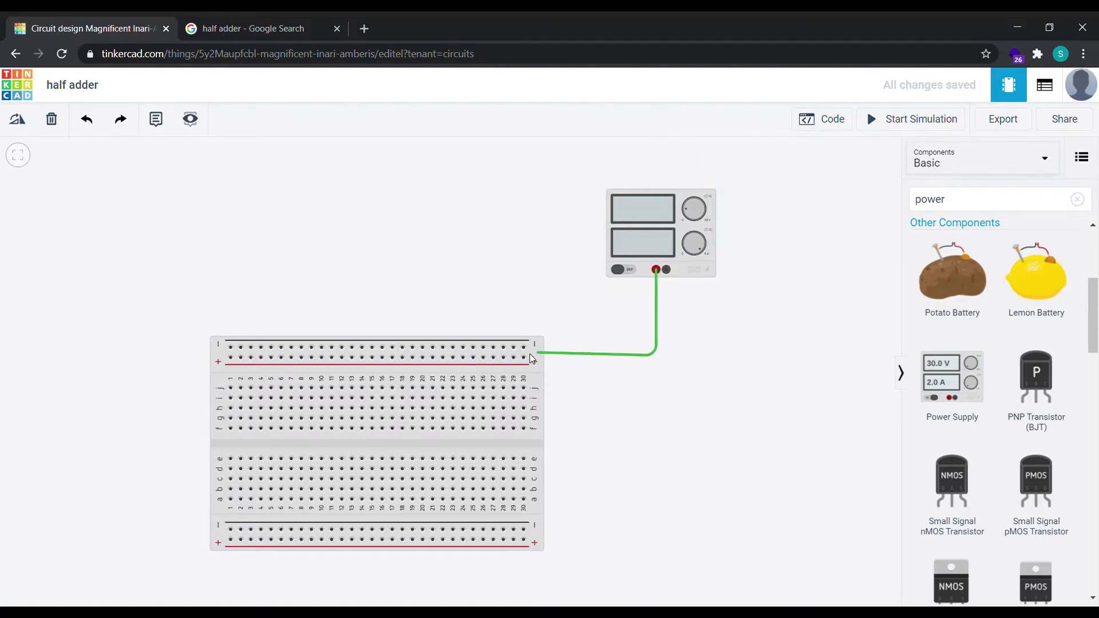
click(525, 359)
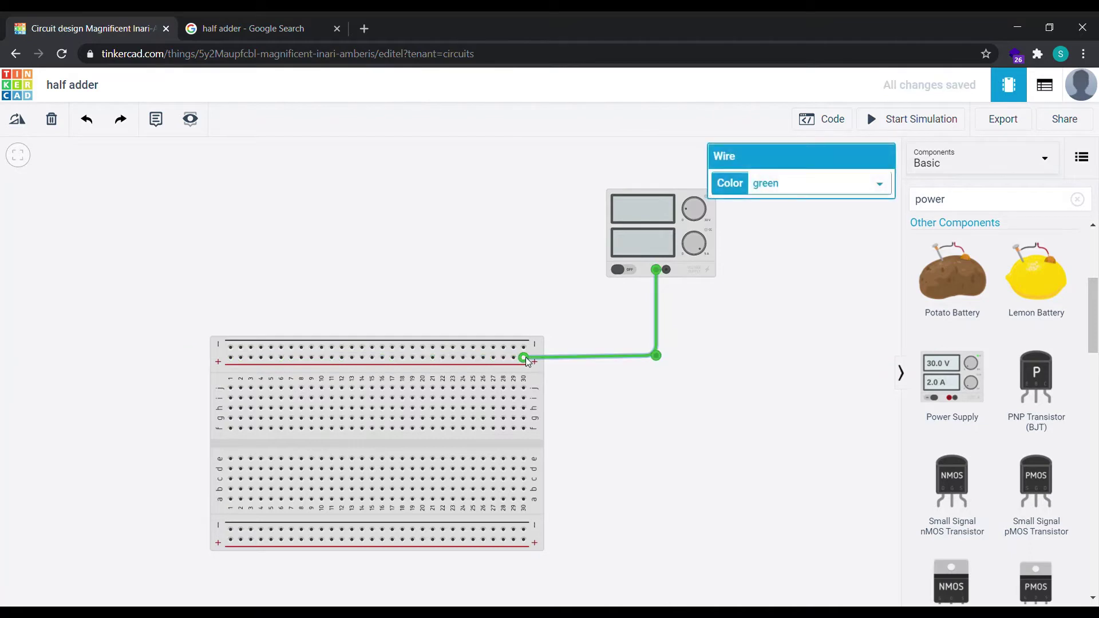
click(666, 270)
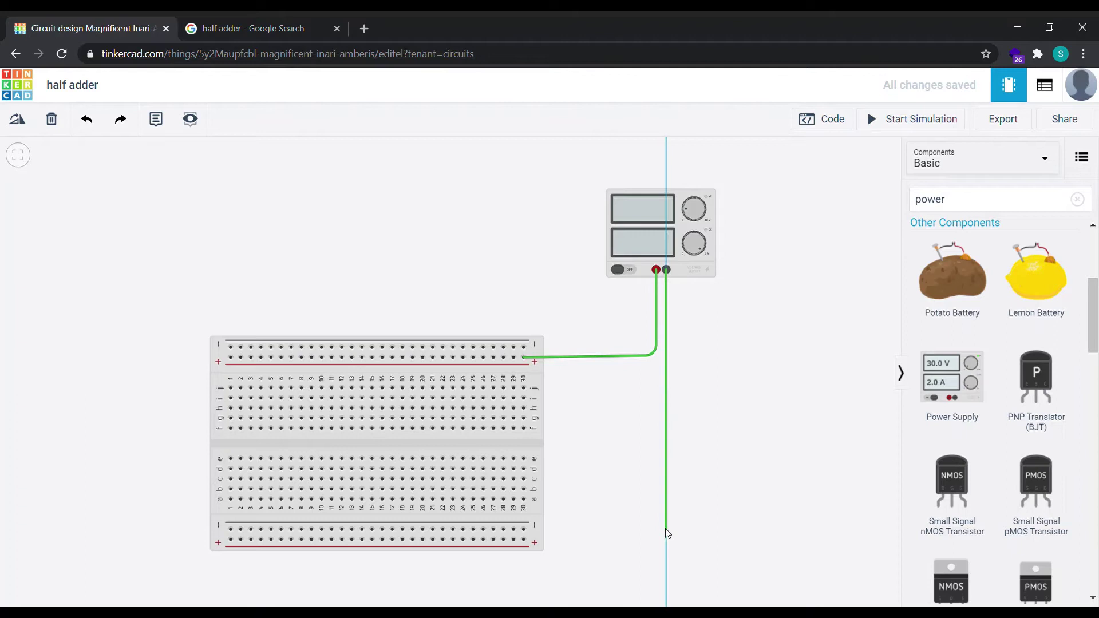
click(665, 527)
click(524, 529)
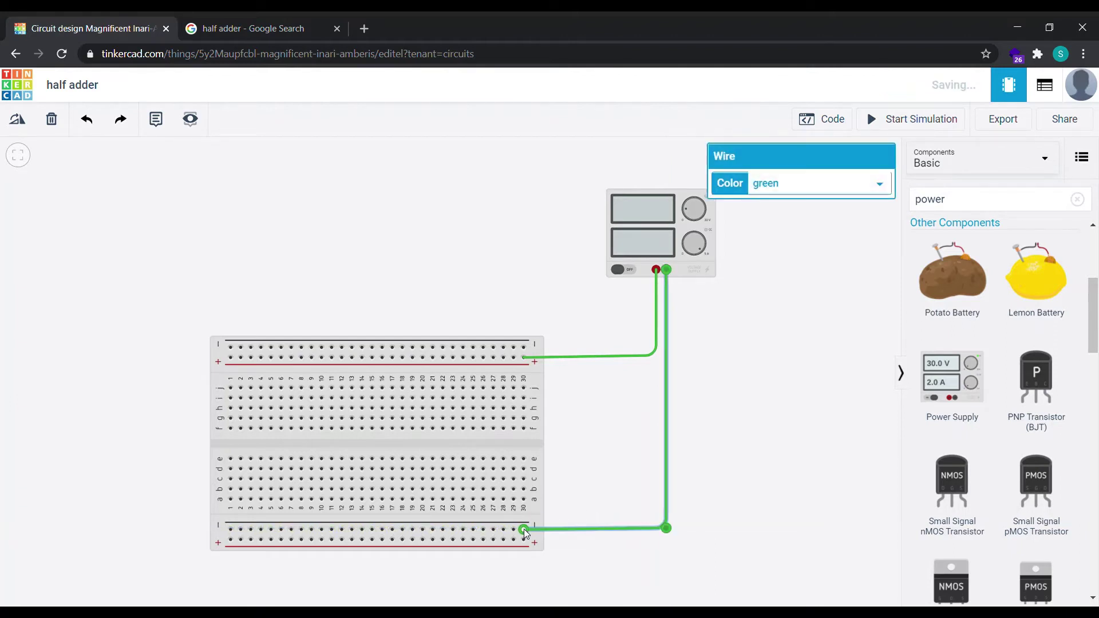
Step: Bridge the top and bottom positive rails and negative rails, then view the half adder diagram
click(230, 358)
click(231, 539)
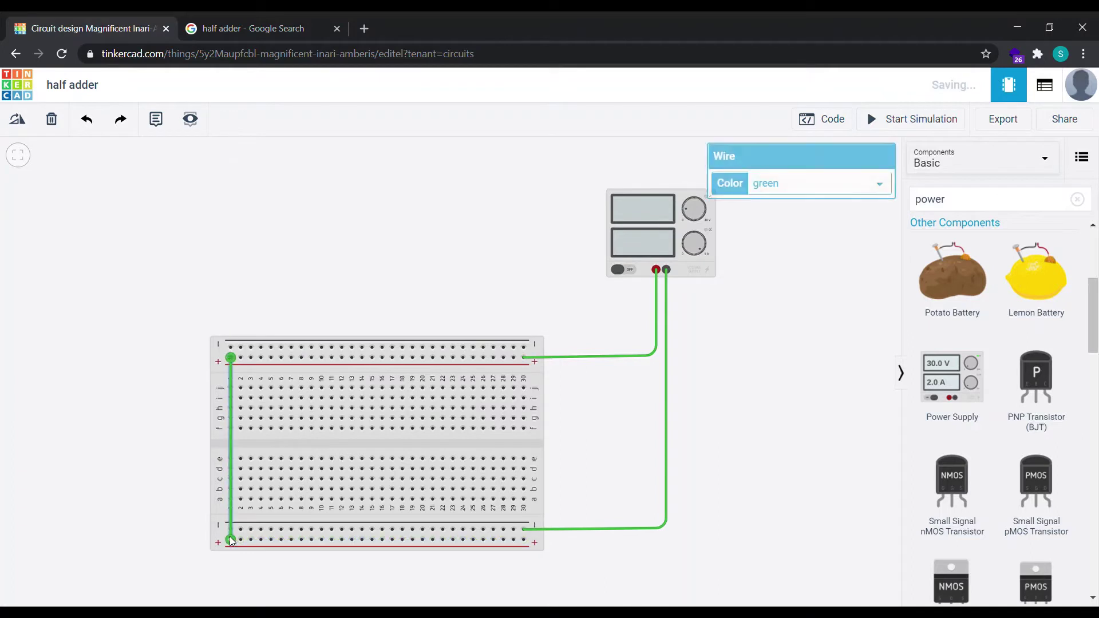
click(240, 348)
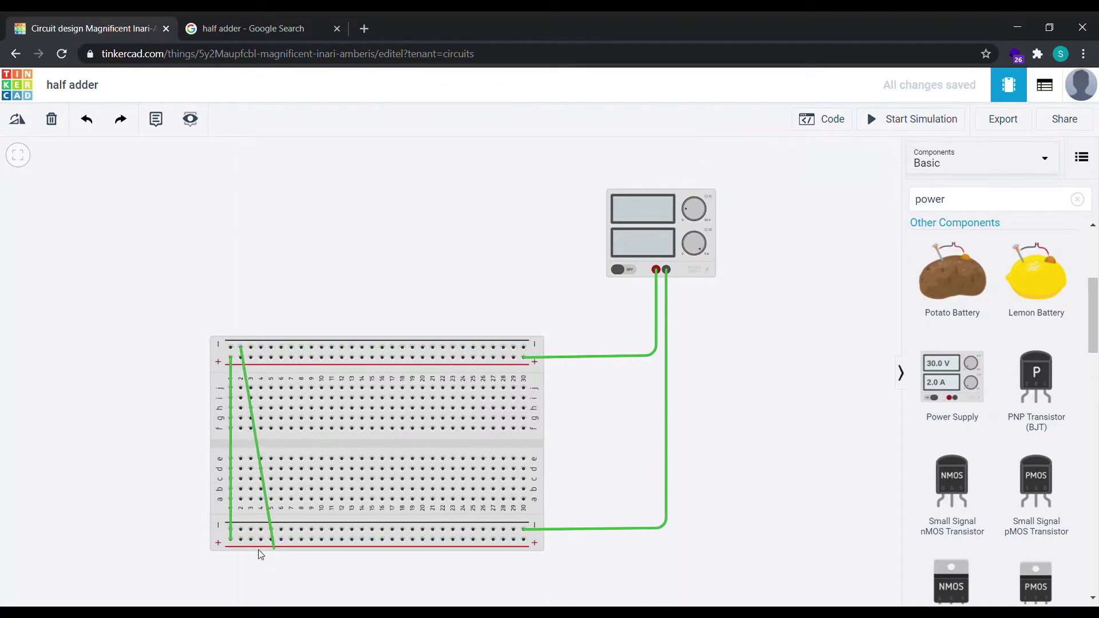
click(241, 530)
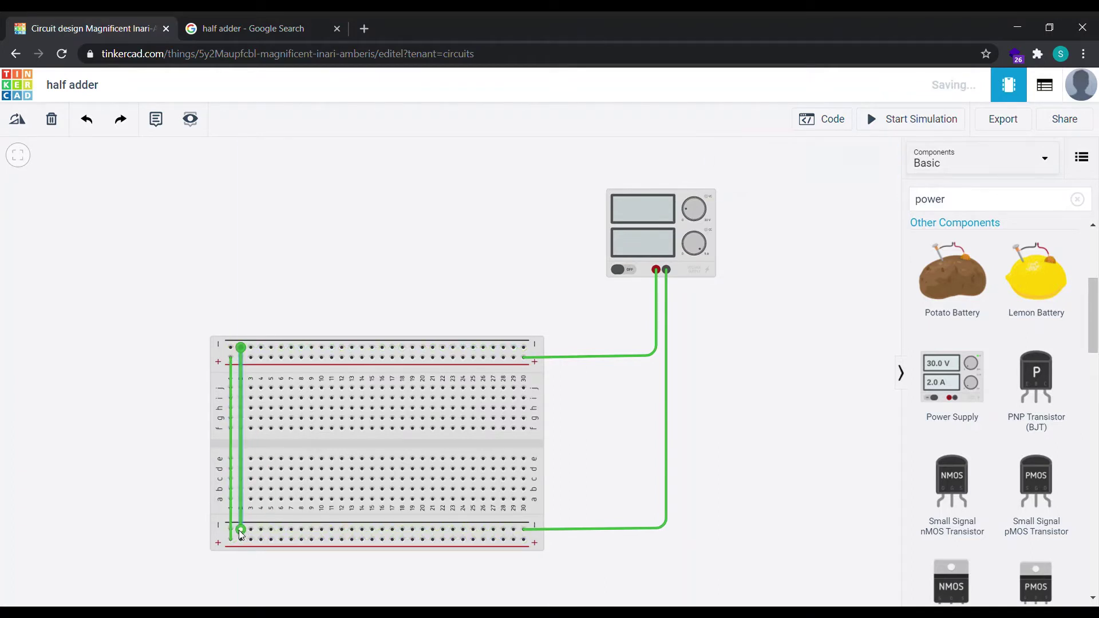
click(434, 263)
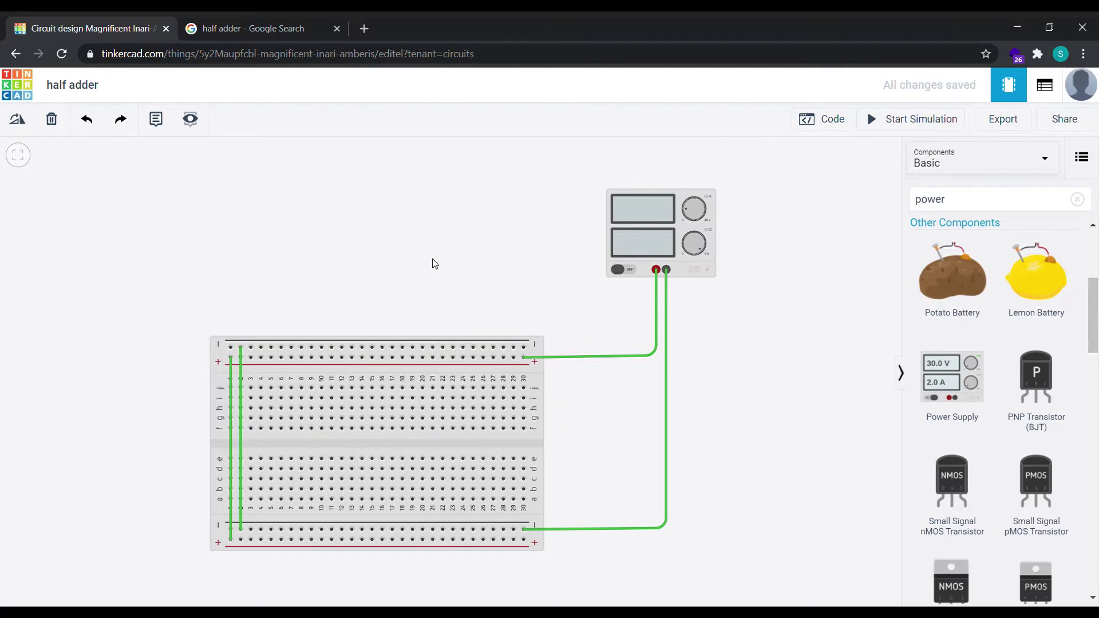
click(253, 18)
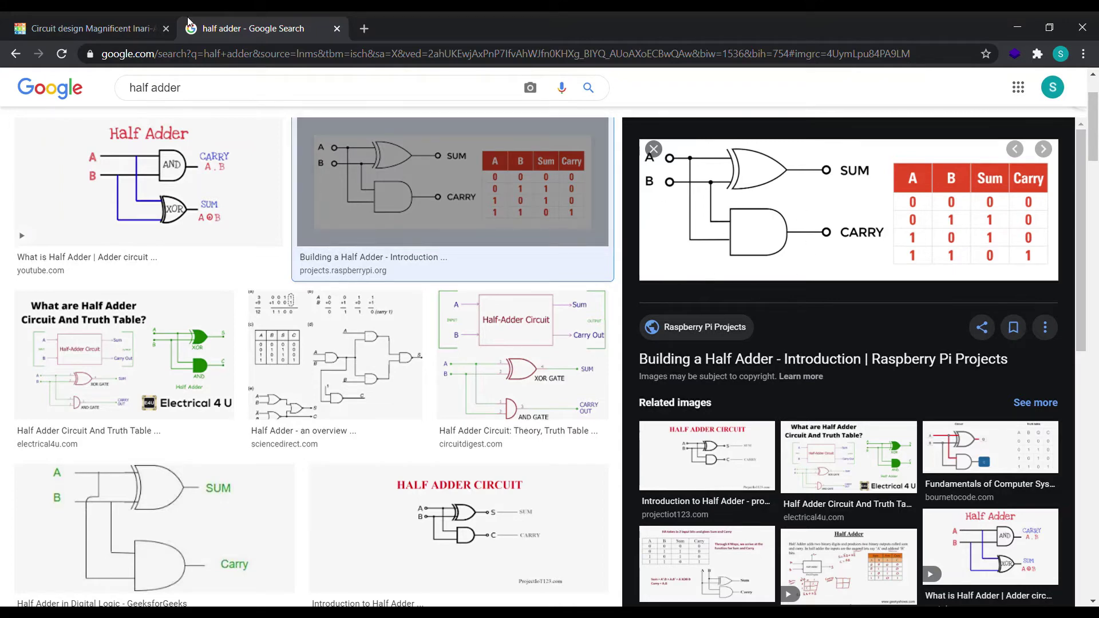
Step: Back in the design, search 7486 and place the 74HC86 XOR chip across the centre gap
click(98, 21)
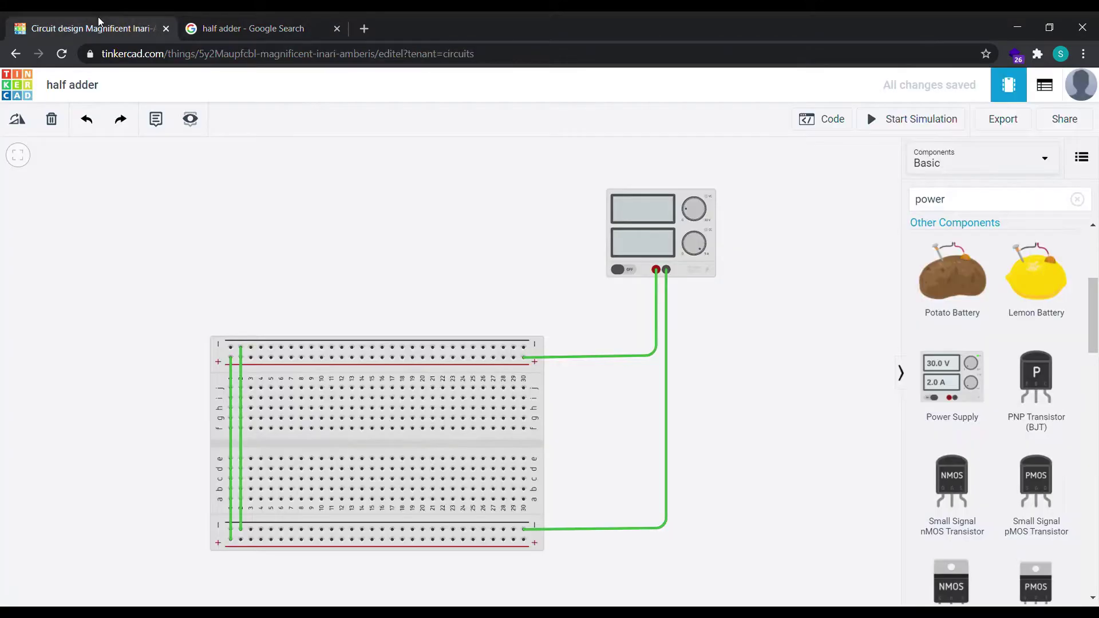
click(976, 201)
key(BackSpace)
key(BackSpace)
key(BackSpace)
key(BackSpace)
key(BackSpace)
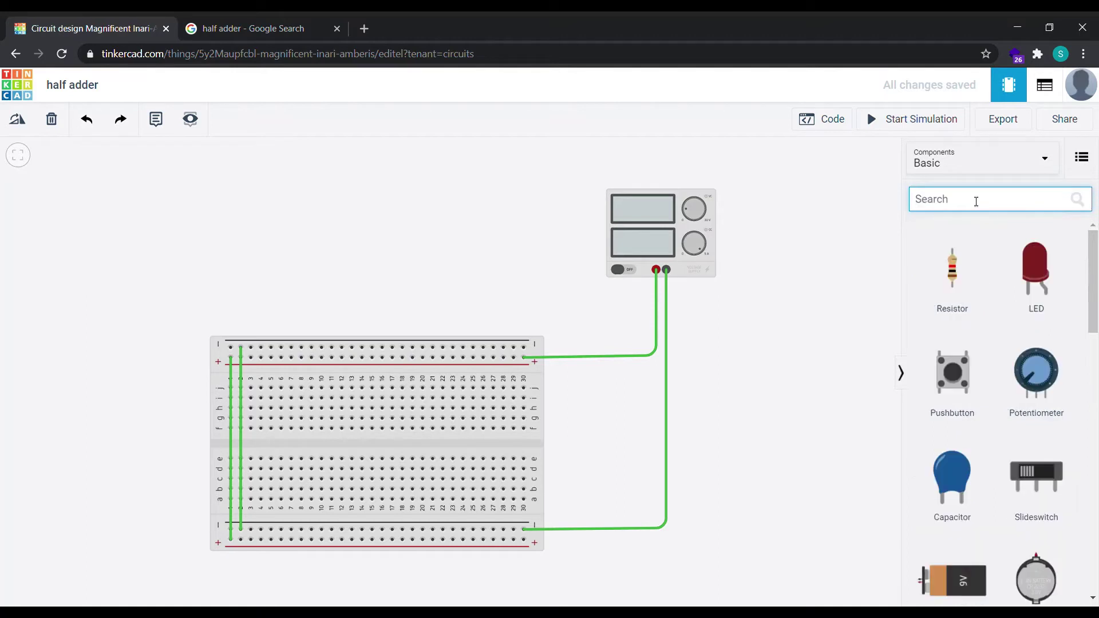
text(7486)
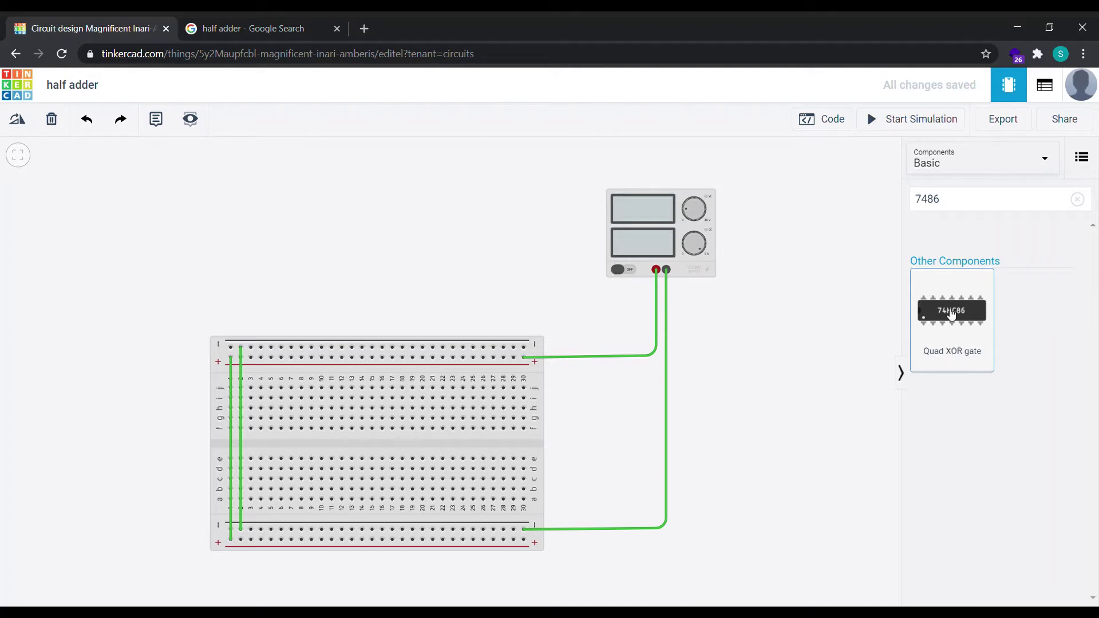
drag(956, 319, 313, 448)
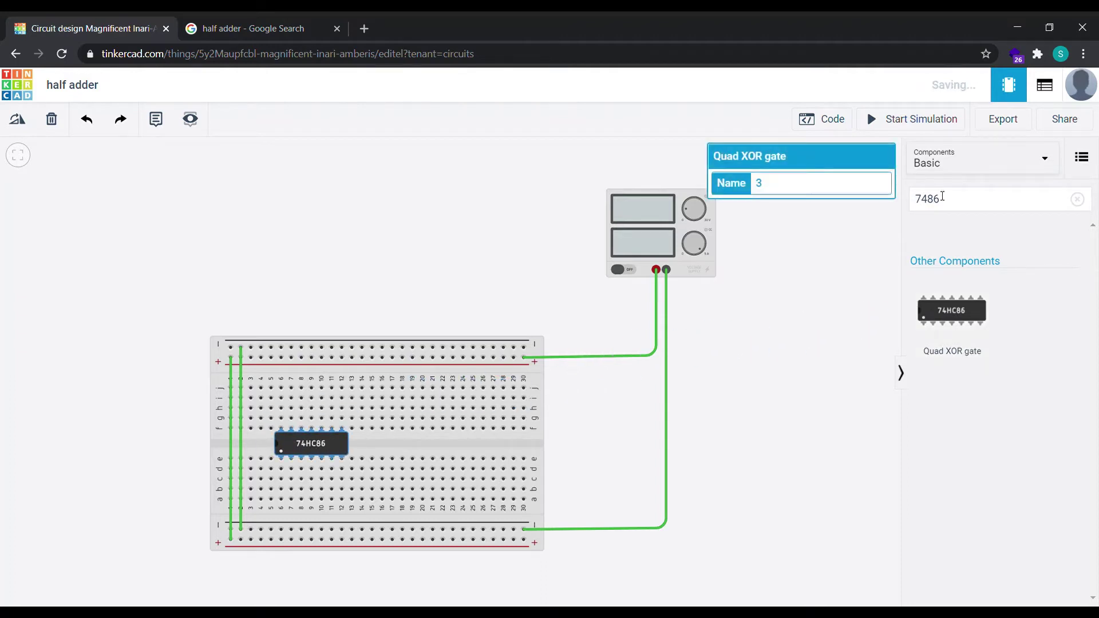
Step: Search 7408 and place the 74HC08 AND chip beside the XOR chip
click(956, 203)
key(BackSpace)
key(BackSpace)
key(BackSpace)
key(BackSpace)
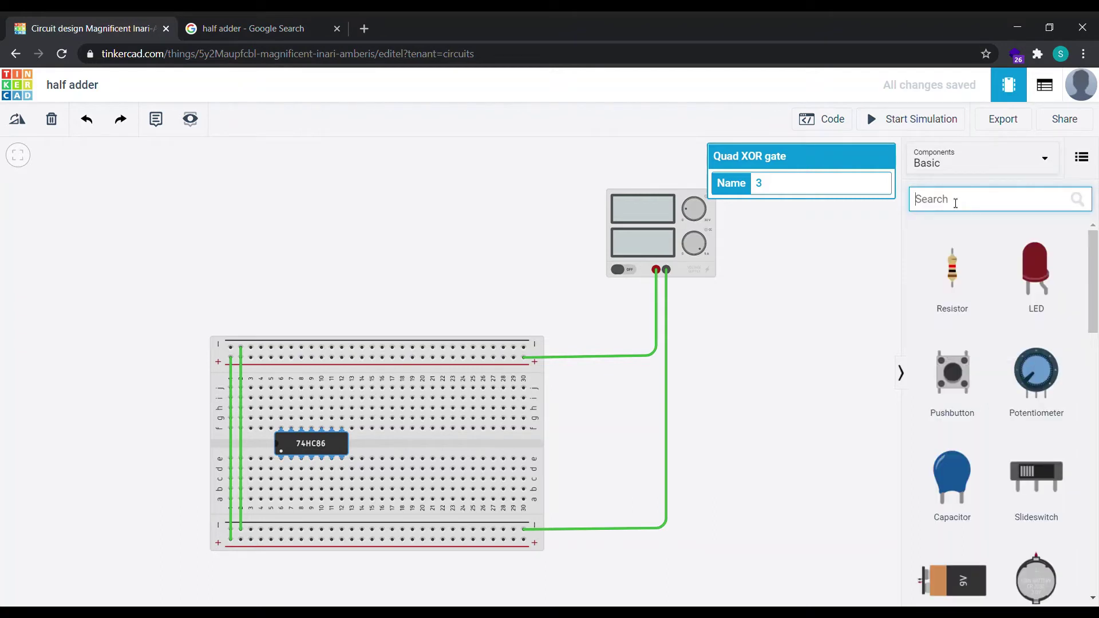
text(7408)
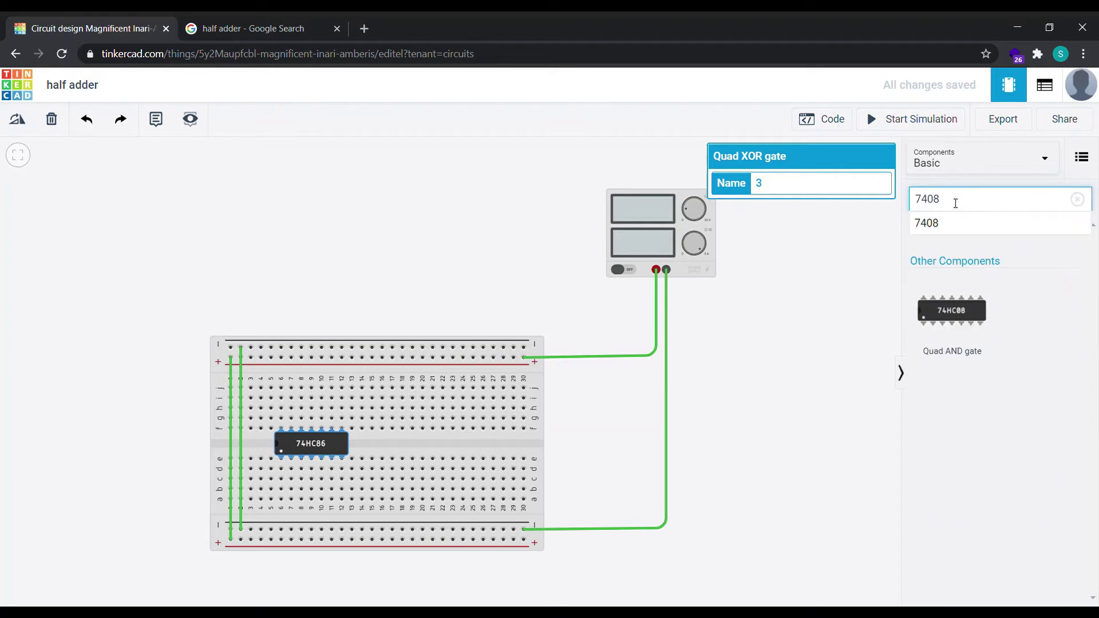
drag(950, 331, 393, 446)
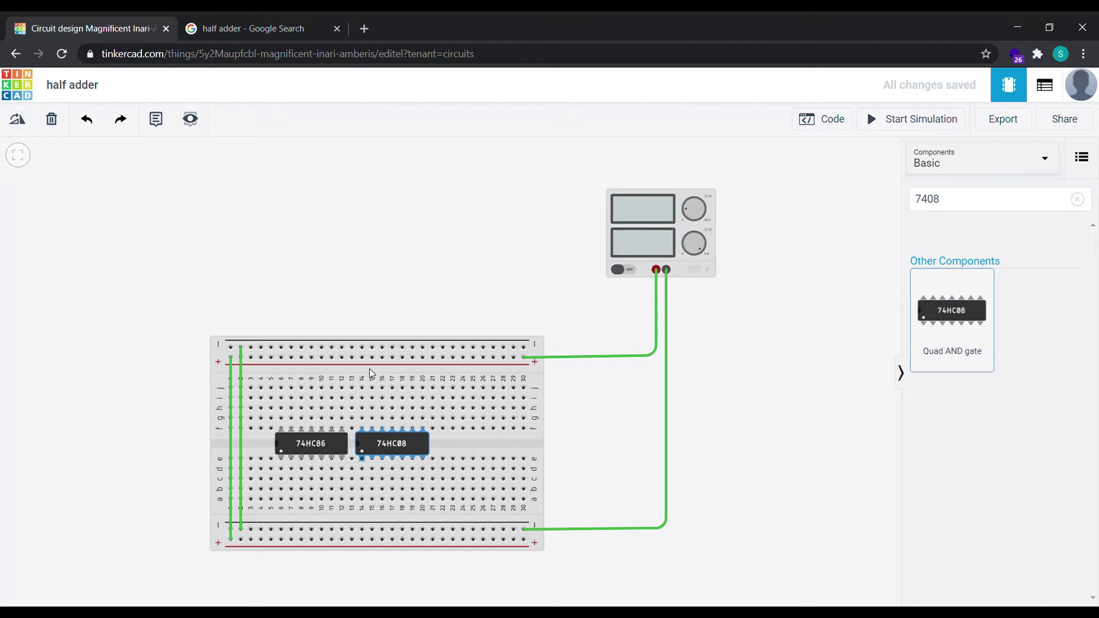
click(383, 248)
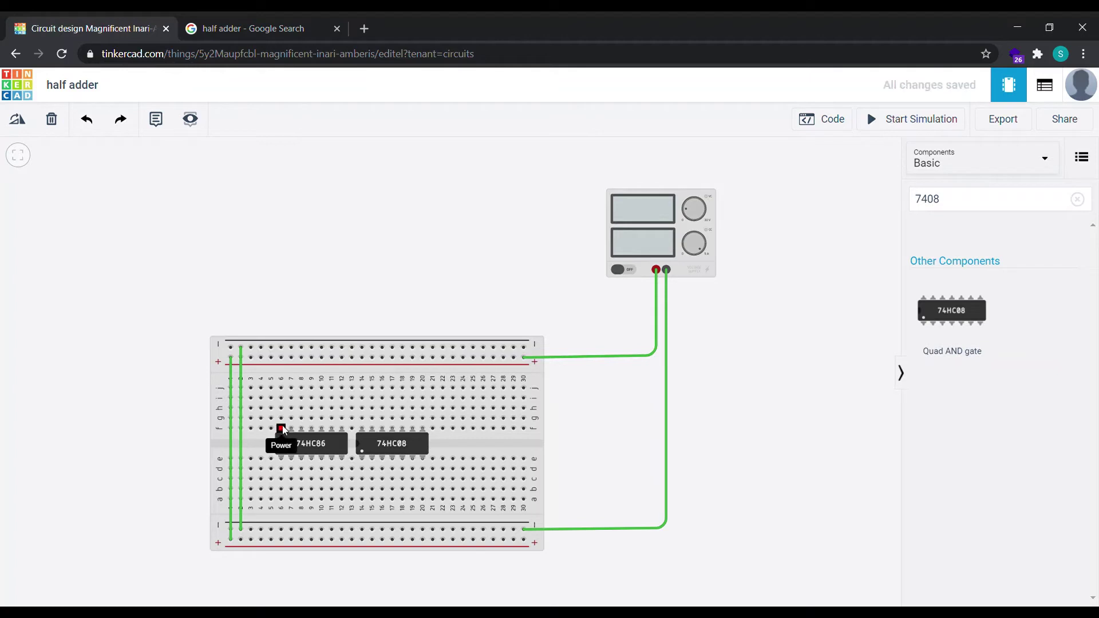
Step: Wire the 74HC86 and 74HC08 supply pins to the top rail and ground pins to the bottom rail
click(281, 359)
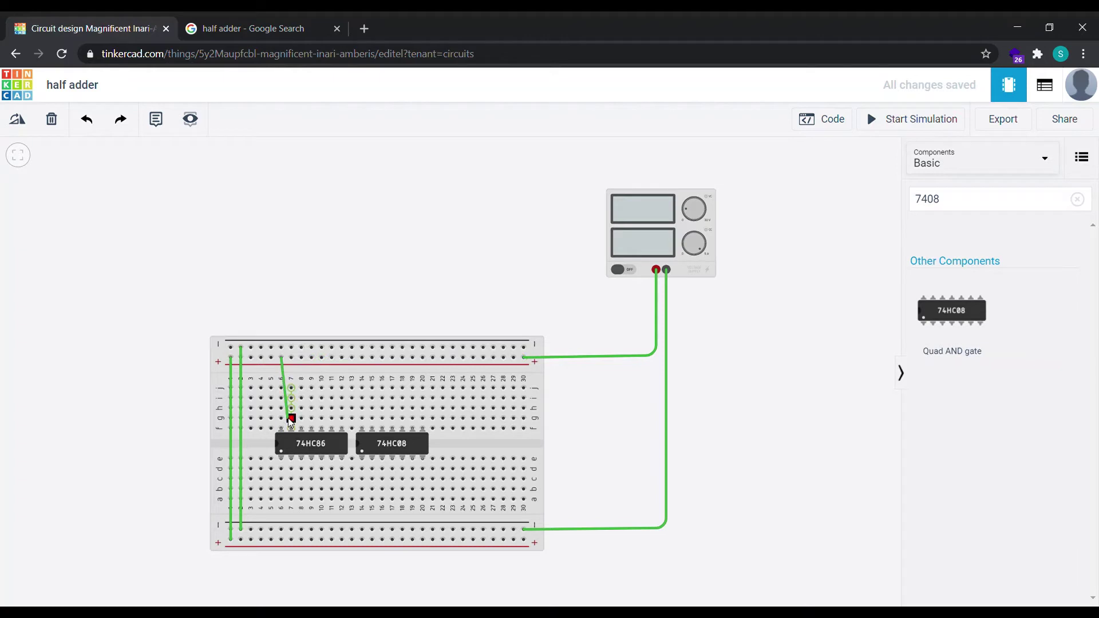
click(281, 389)
click(344, 300)
click(342, 469)
click(342, 528)
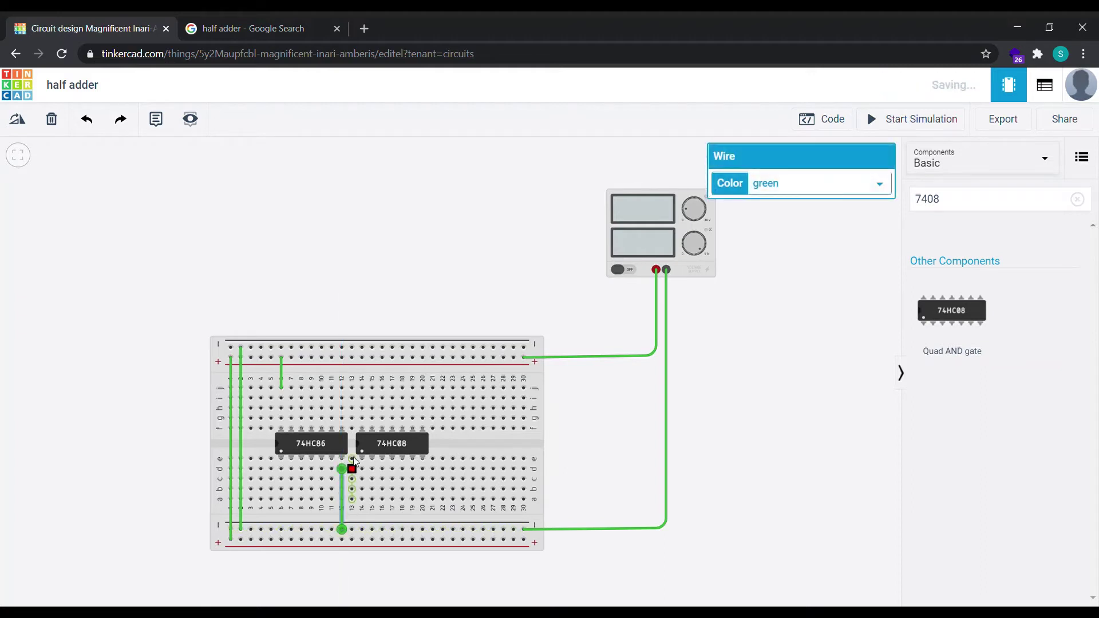
click(362, 388)
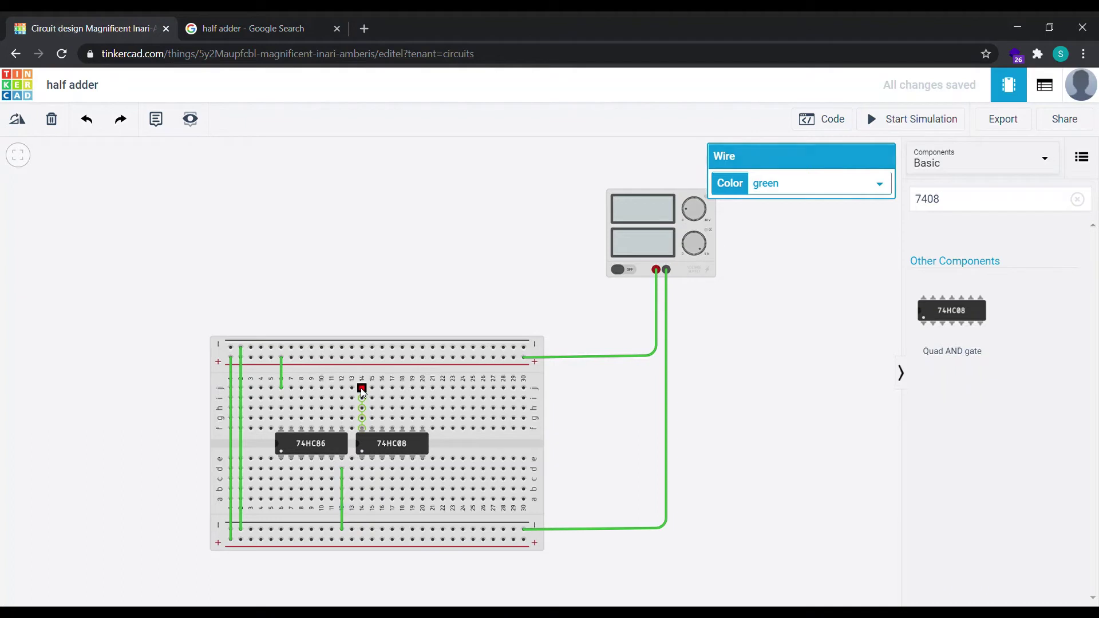
click(361, 358)
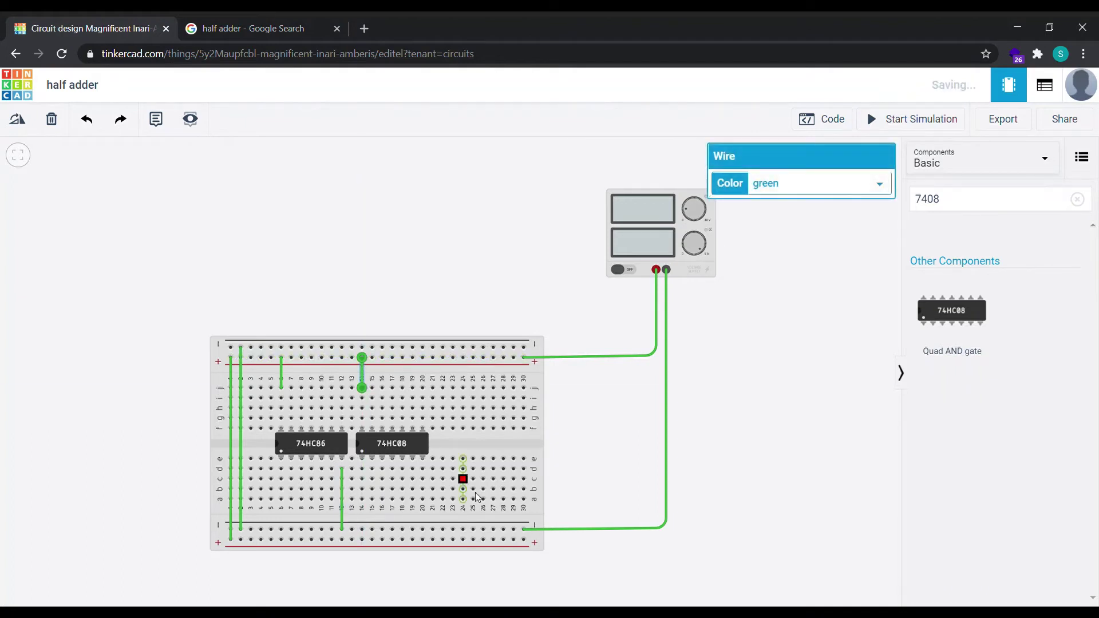
click(423, 470)
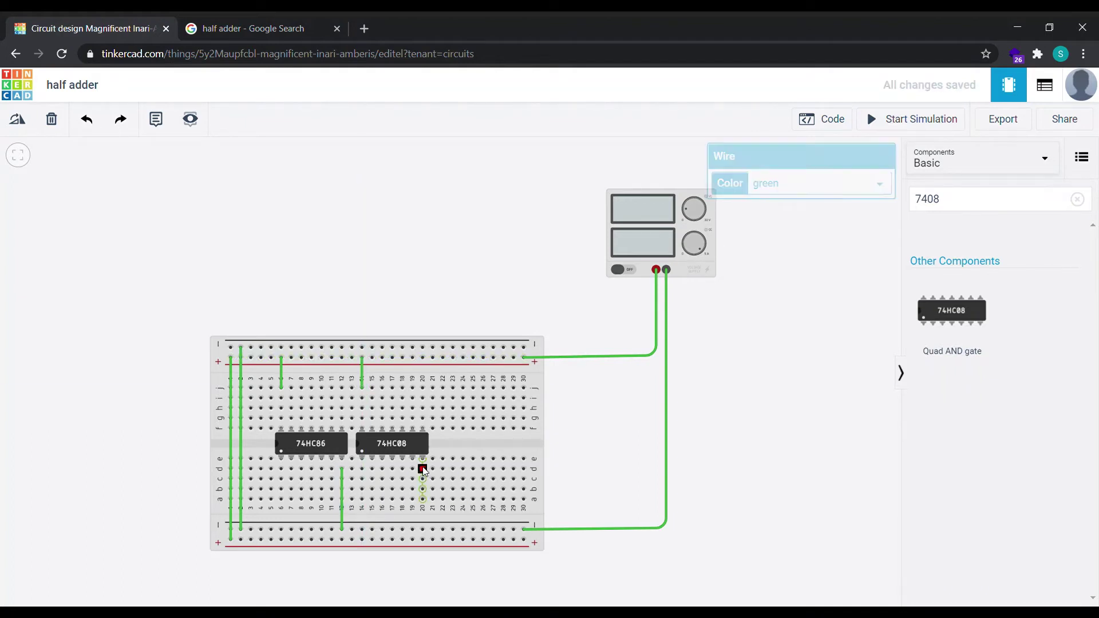
click(425, 529)
click(541, 461)
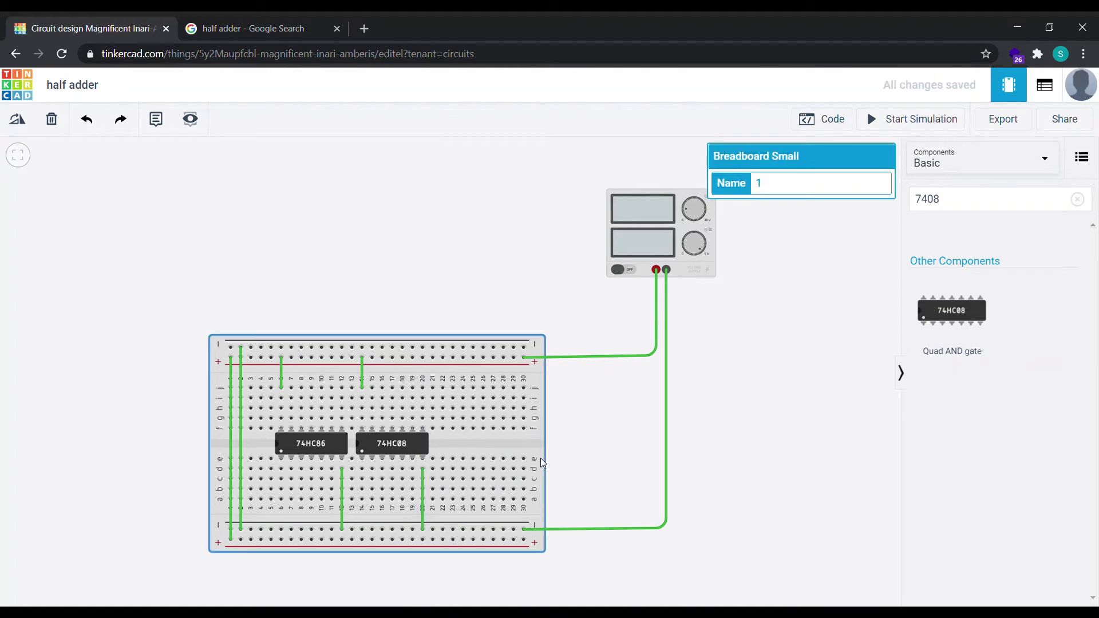
click(566, 451)
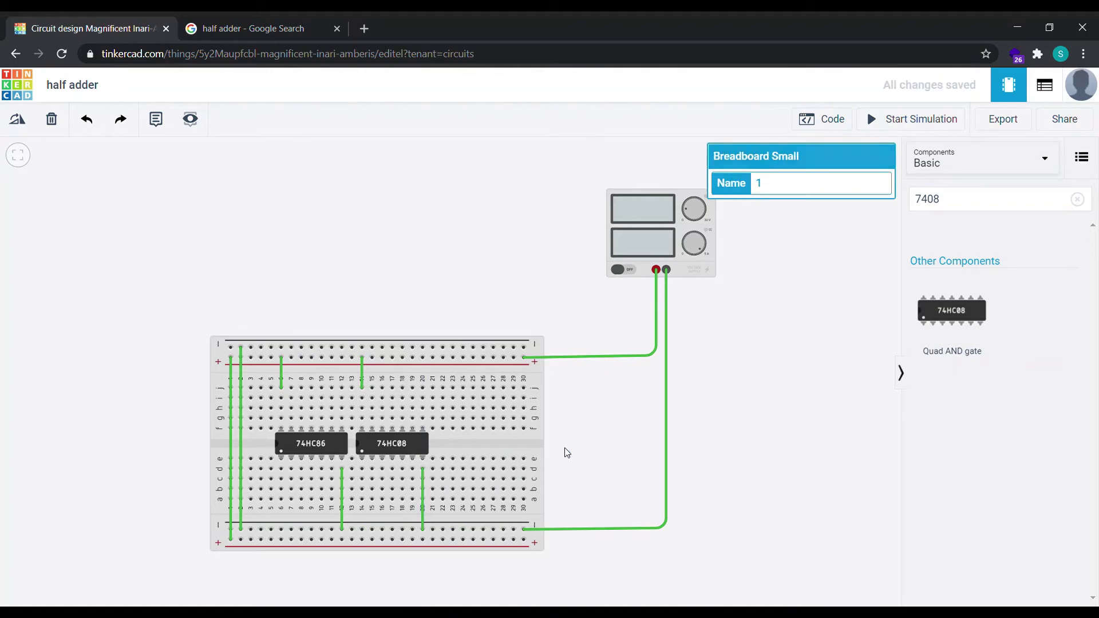
click(256, 35)
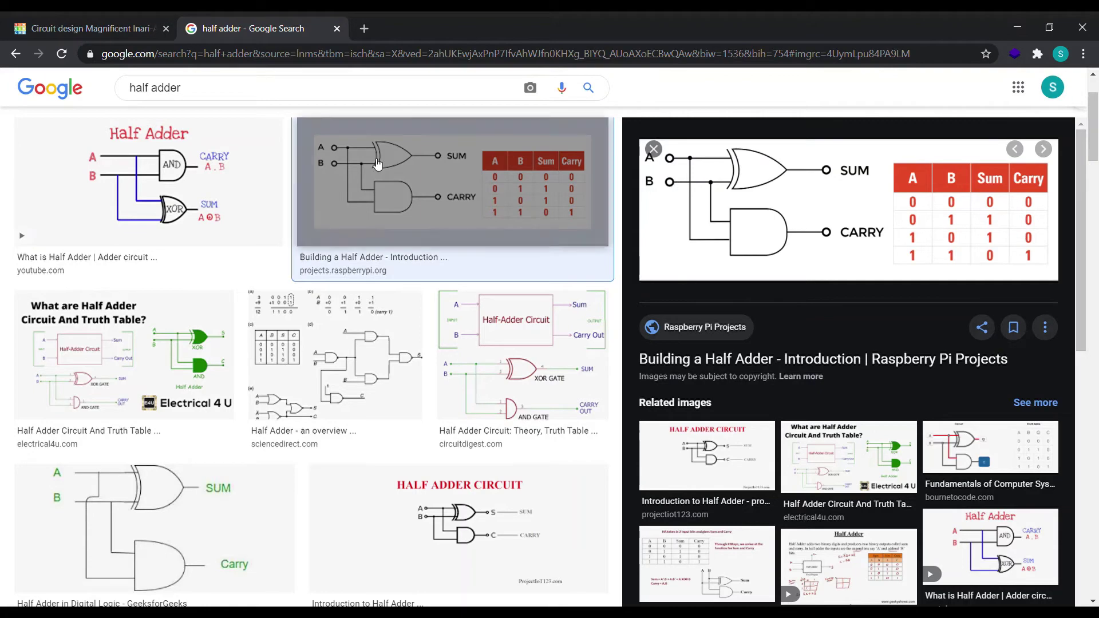
click(69, 21)
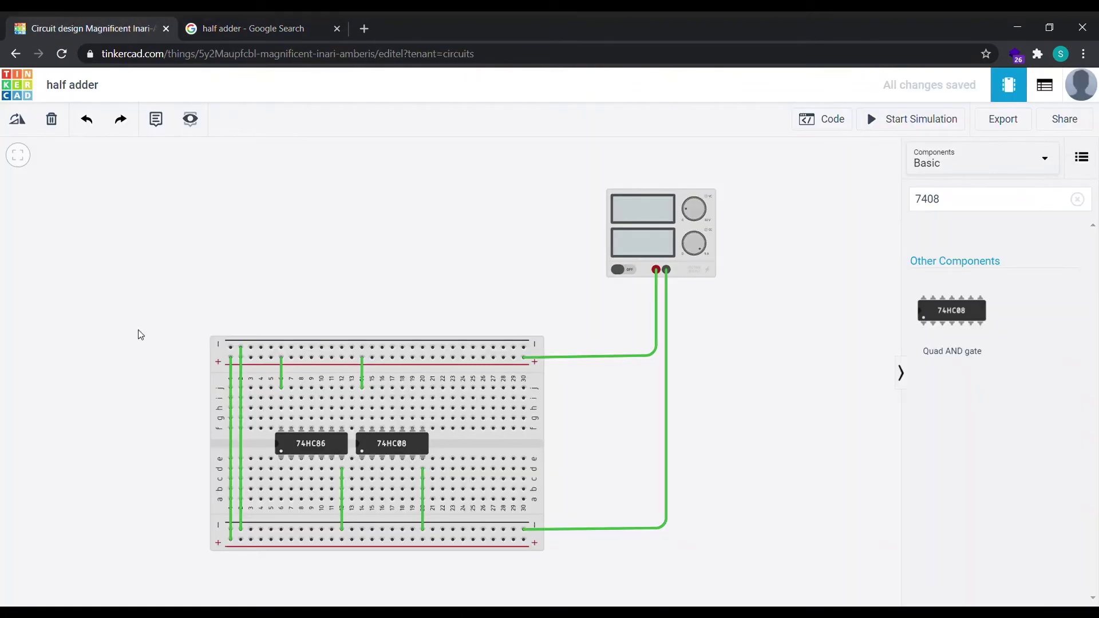
Step: Wire two XOR inputs and the AND inputs at b14 and b15 down to the bottom rails, then recheck the diagram
click(281, 490)
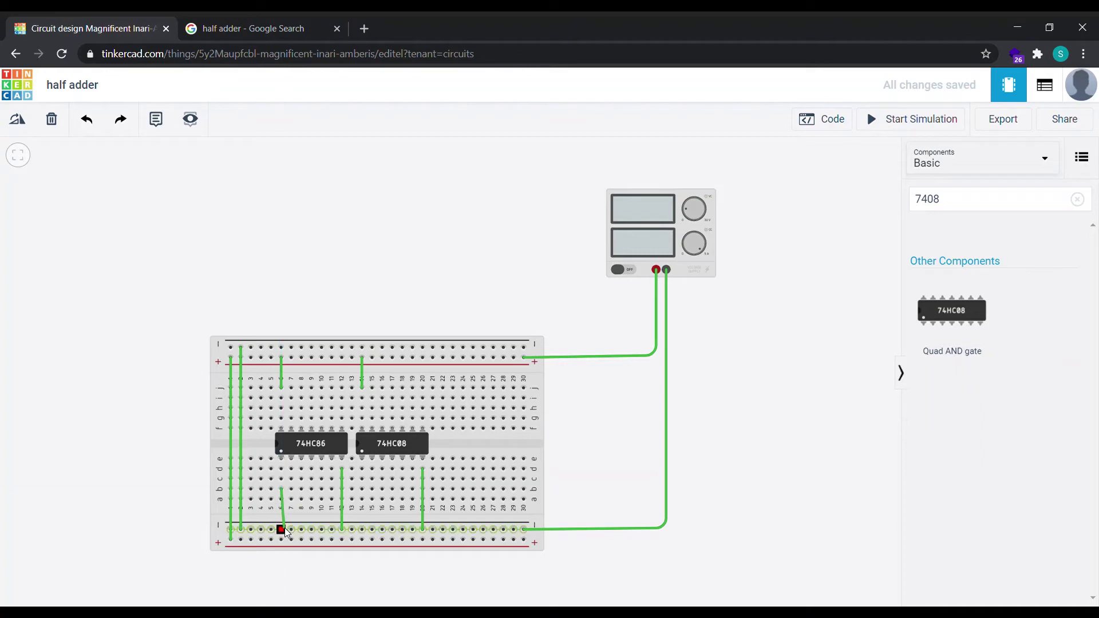
click(281, 529)
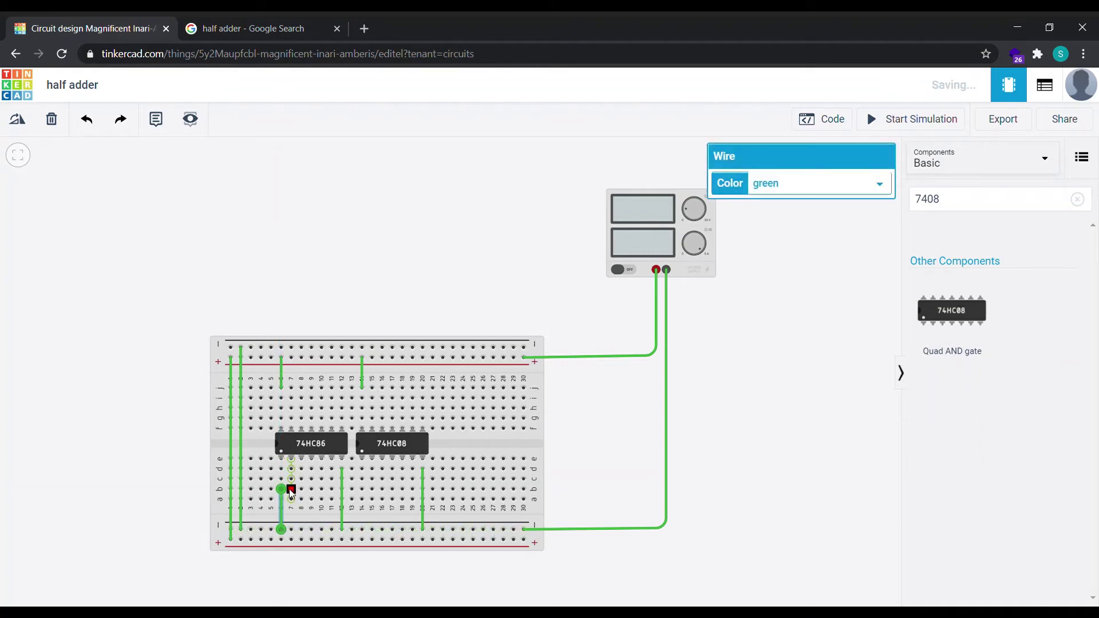
click(292, 489)
click(292, 540)
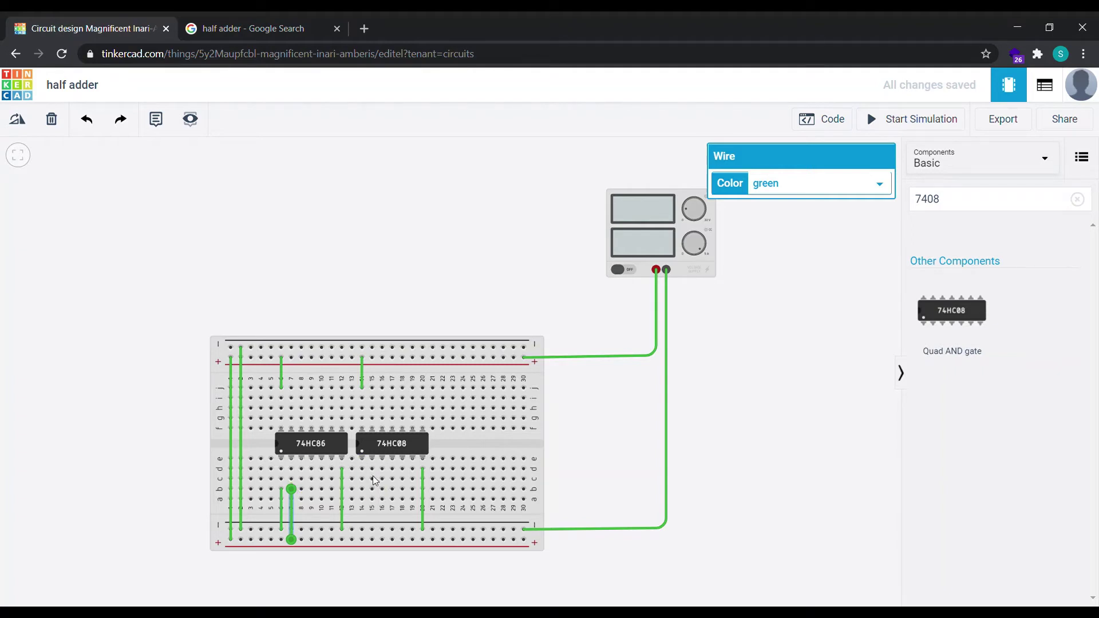
click(363, 491)
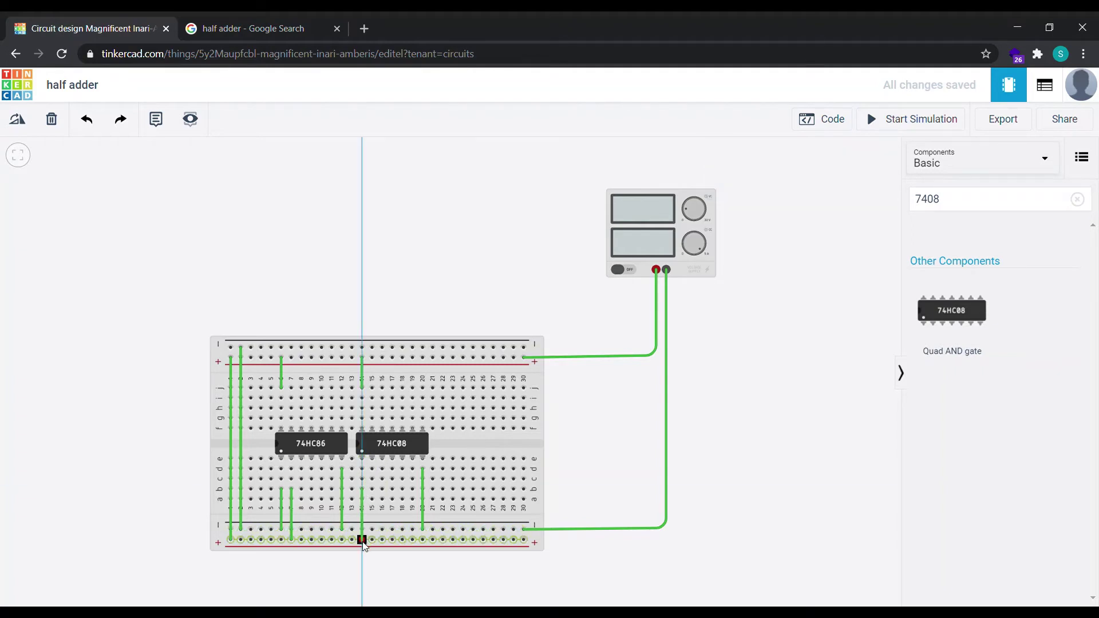
click(363, 540)
click(372, 490)
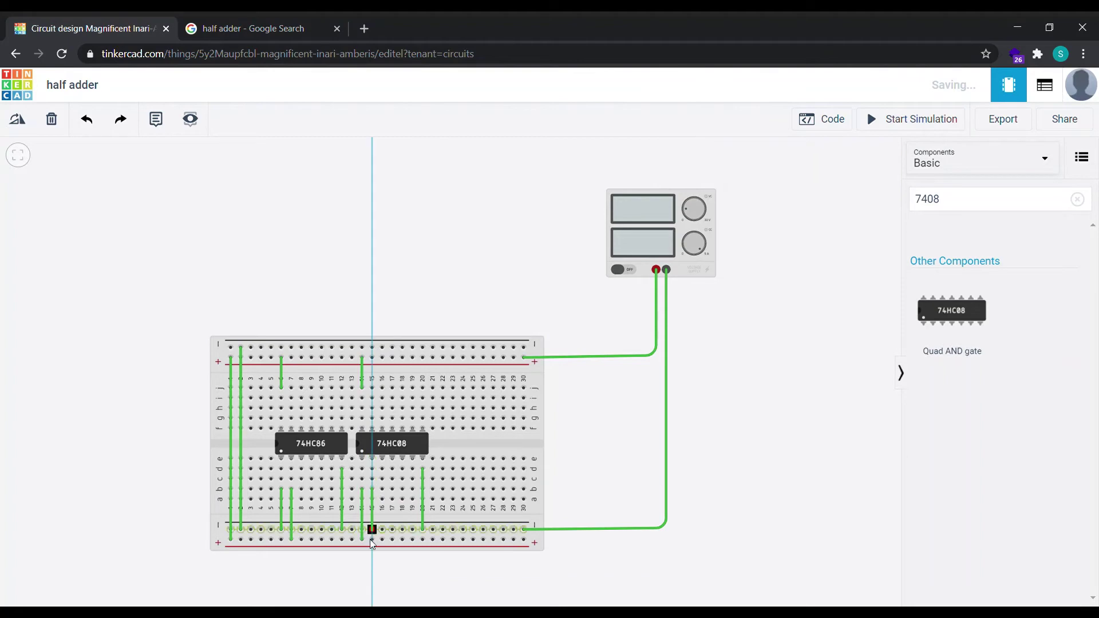
click(371, 538)
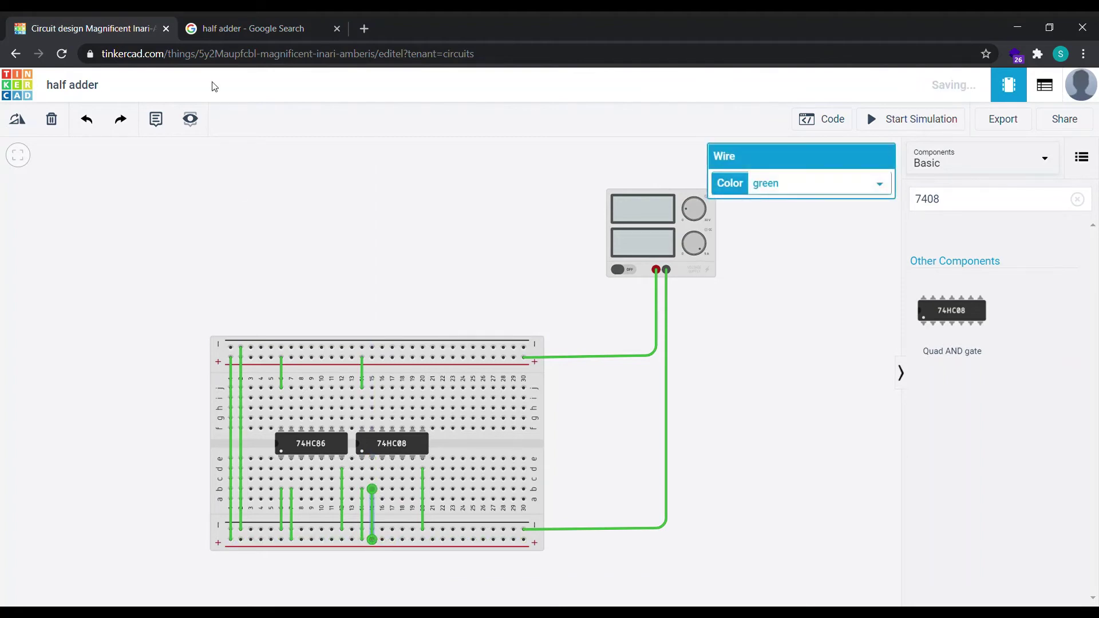
click(215, 16)
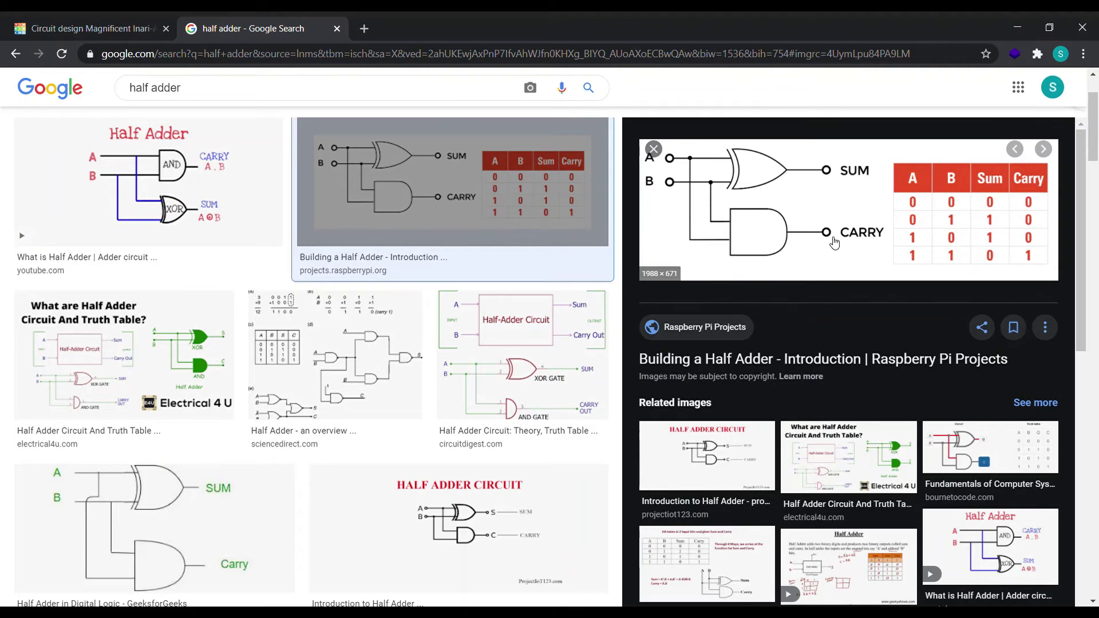
Step: Back in the circuit, search 'led' and place an LED near column 25 on the upper rows
click(60, 17)
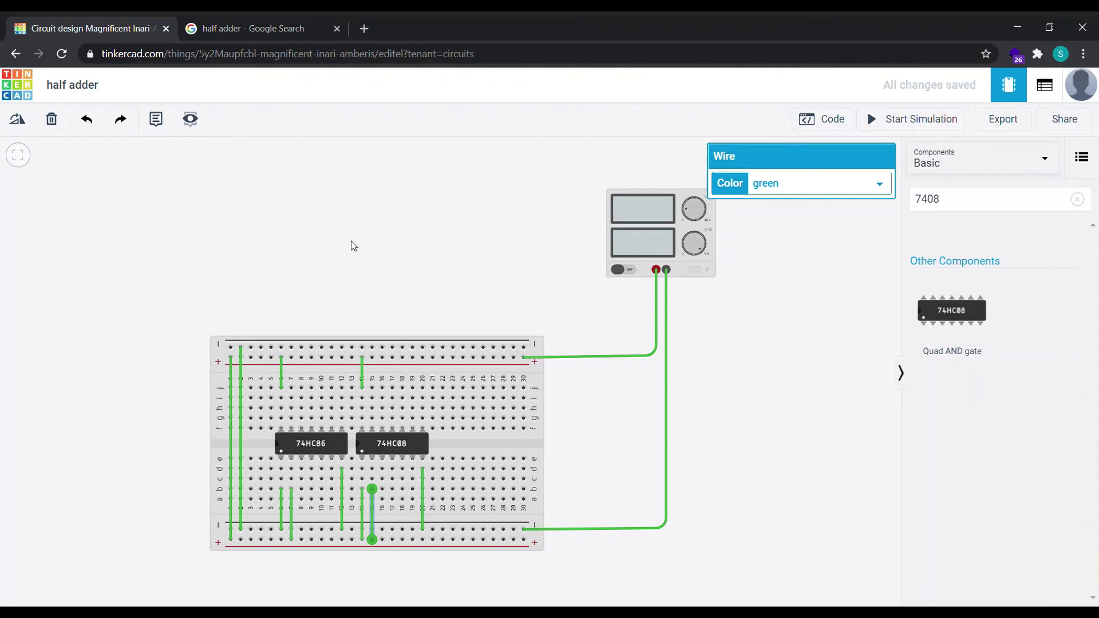
click(980, 203)
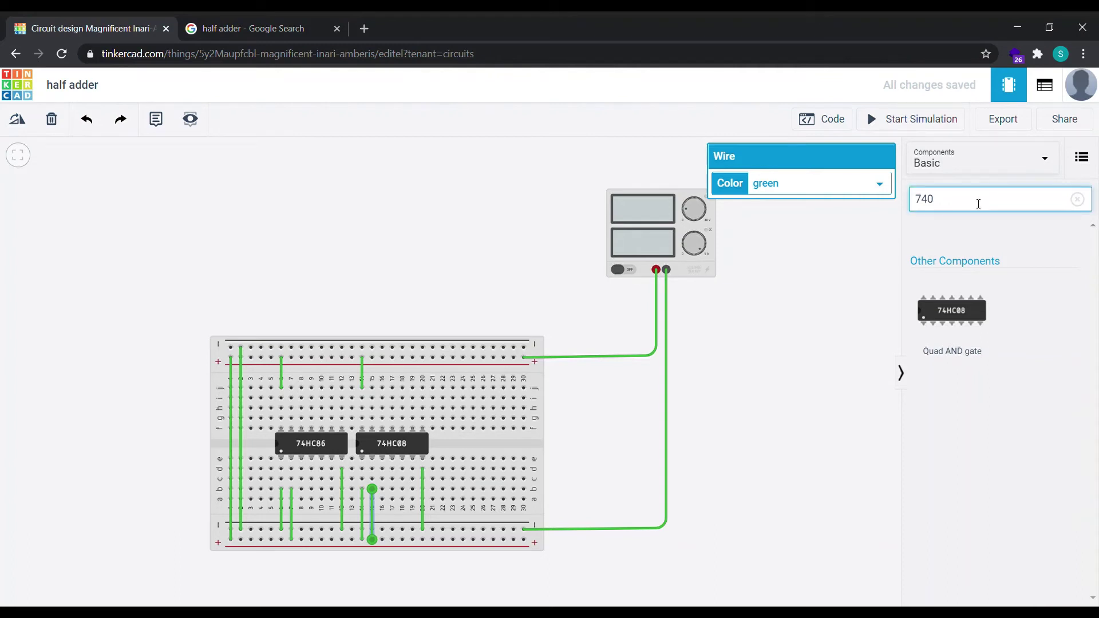
key(BackSpace)
key(BackSpace)
key(BackSpace)
text(led)
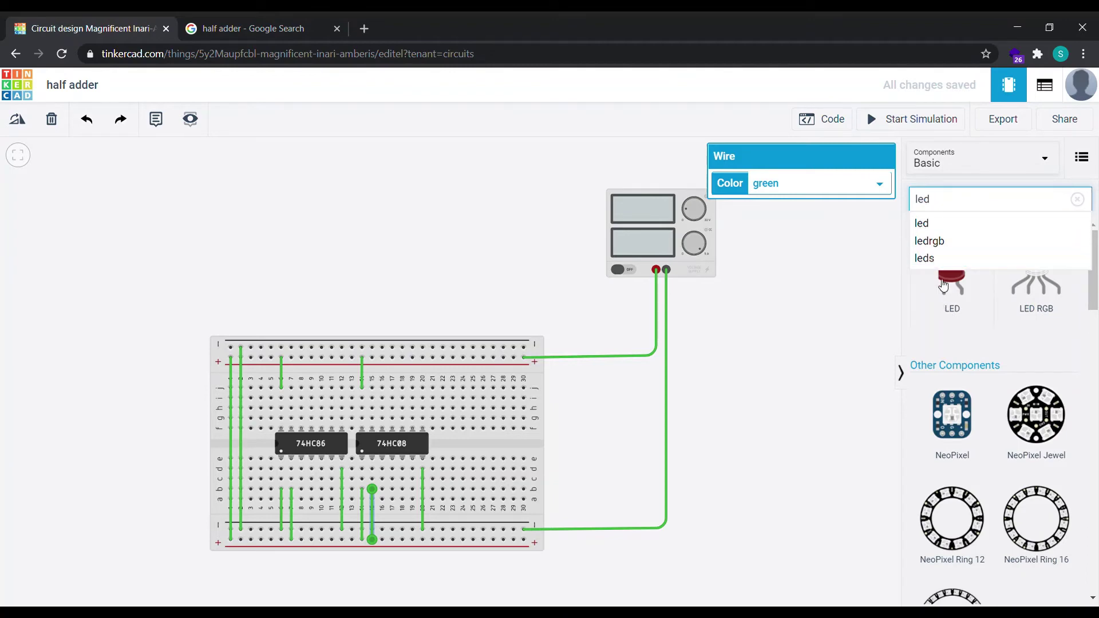
drag(943, 281, 478, 396)
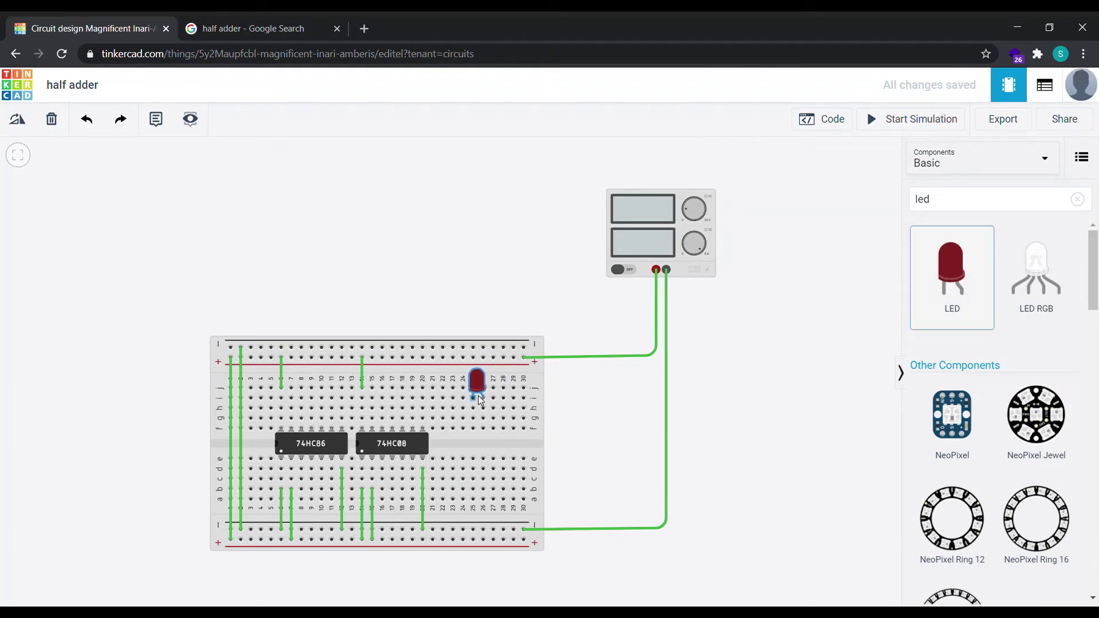
click(619, 410)
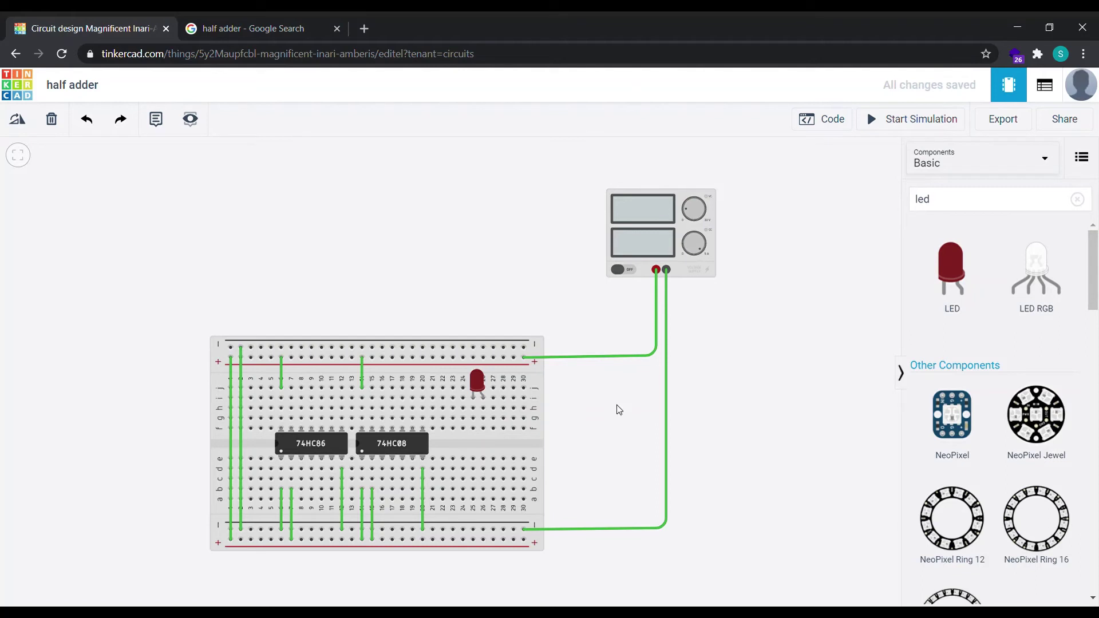
Step: Search 'resis', place a resistor, rotate it horizontal and move it beneath the LED's left side
click(985, 202)
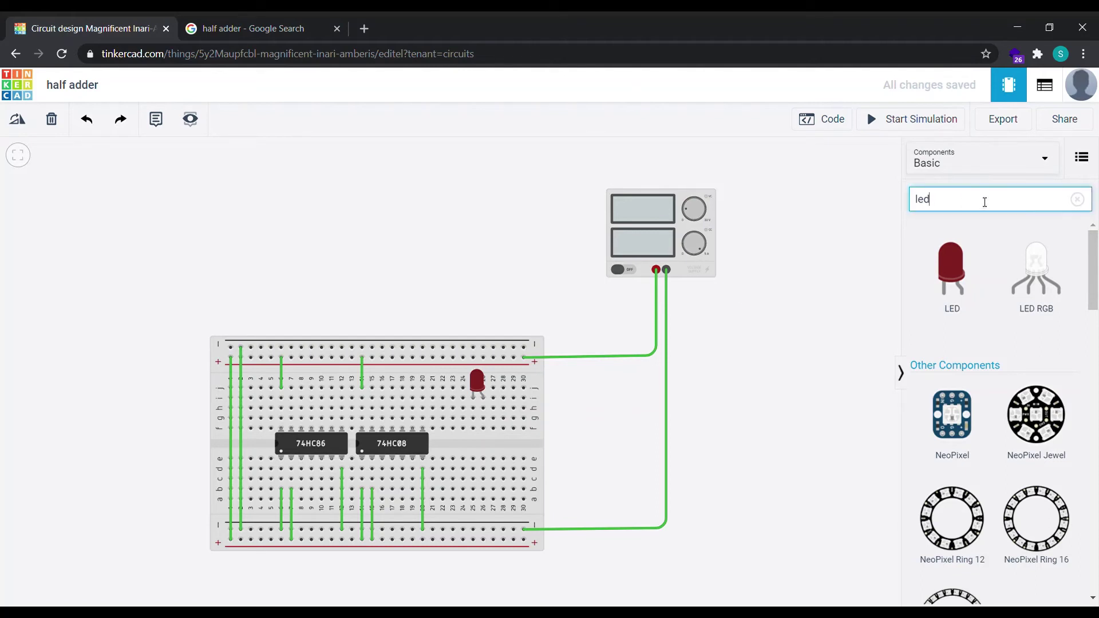
key(BackSpace)
key(BackSpace)
key(BackSpace)
text(resis)
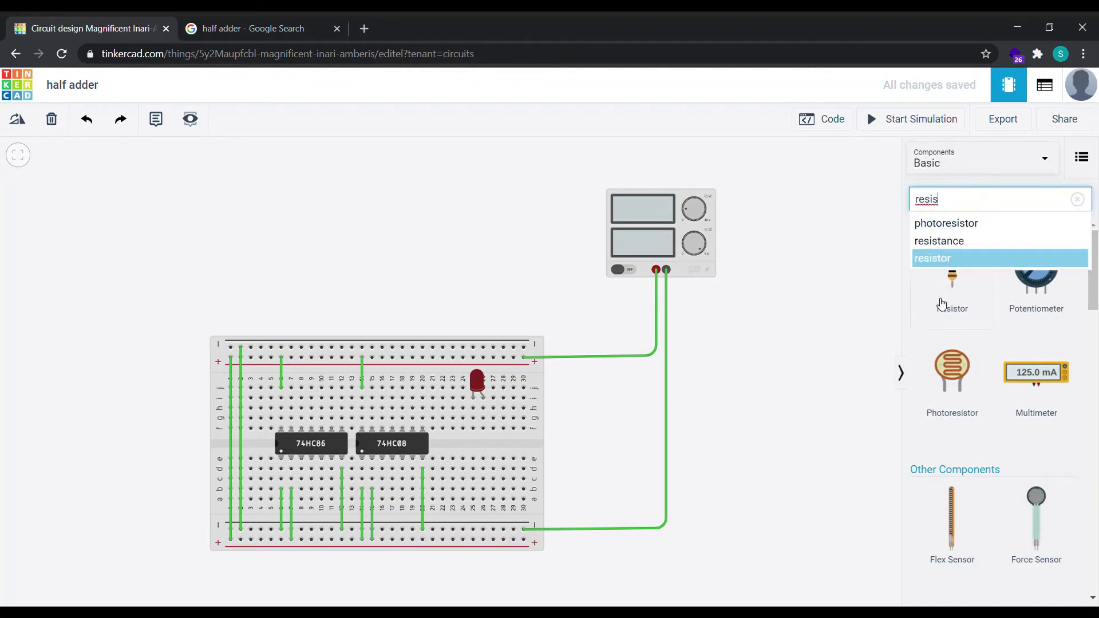
drag(944, 299, 483, 422)
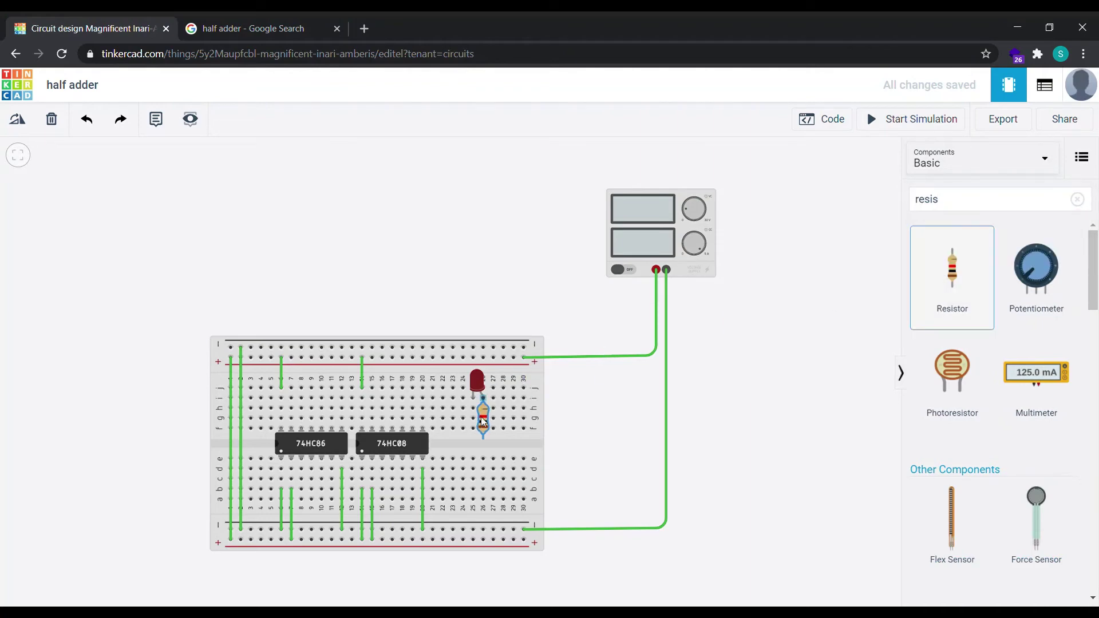
key(r)
key(r)
key(r)
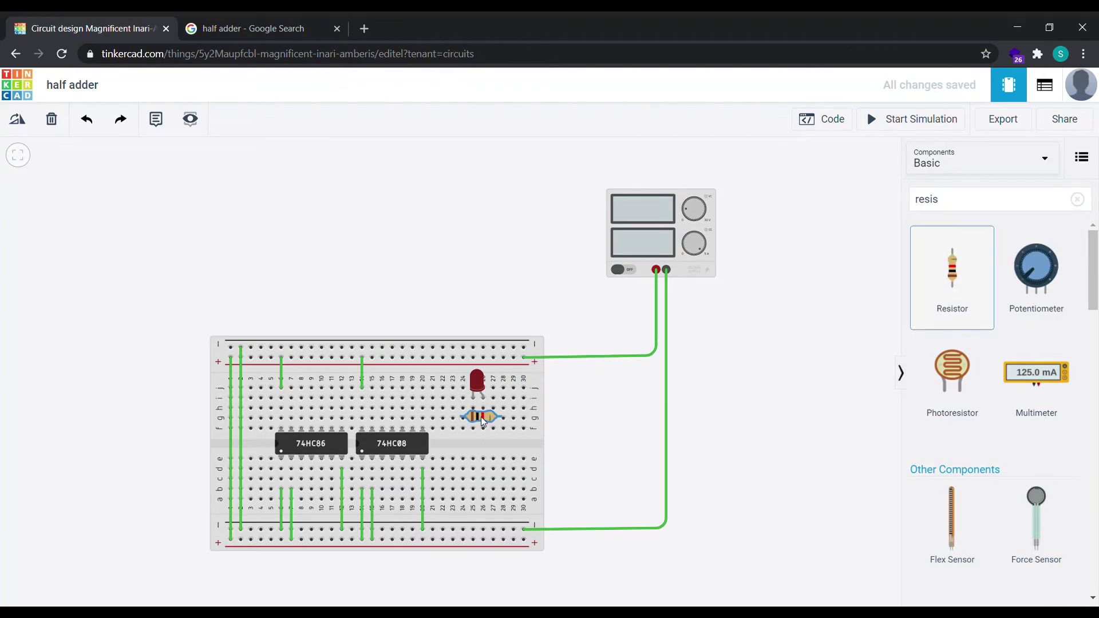
drag(483, 422, 452, 415)
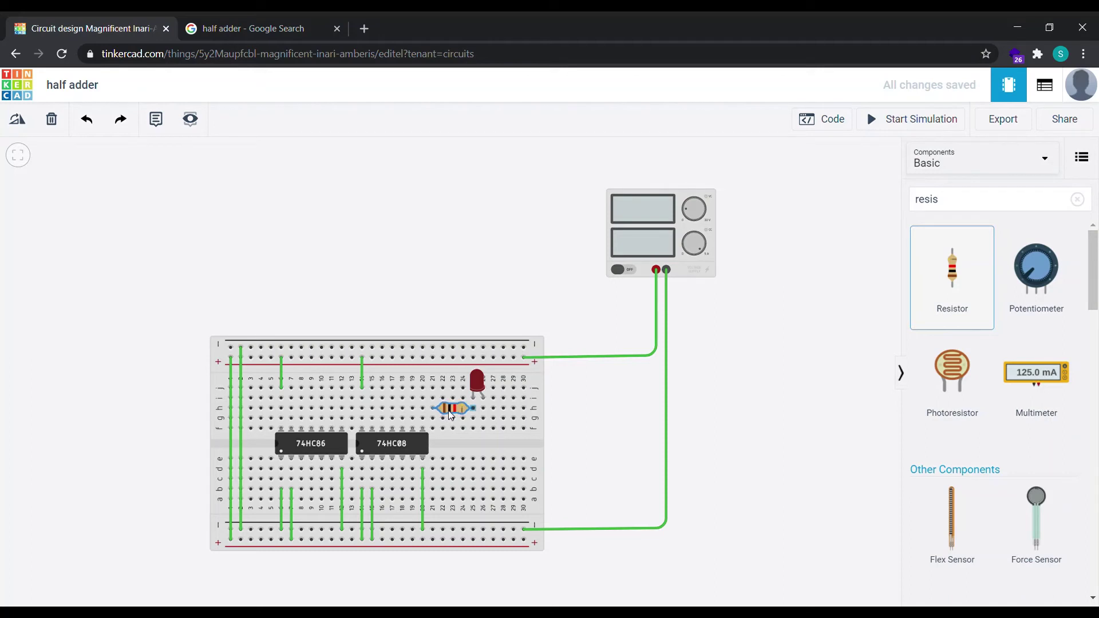
Step: Rotate the first LED to point straight down and move it just above the centre channel
click(480, 385)
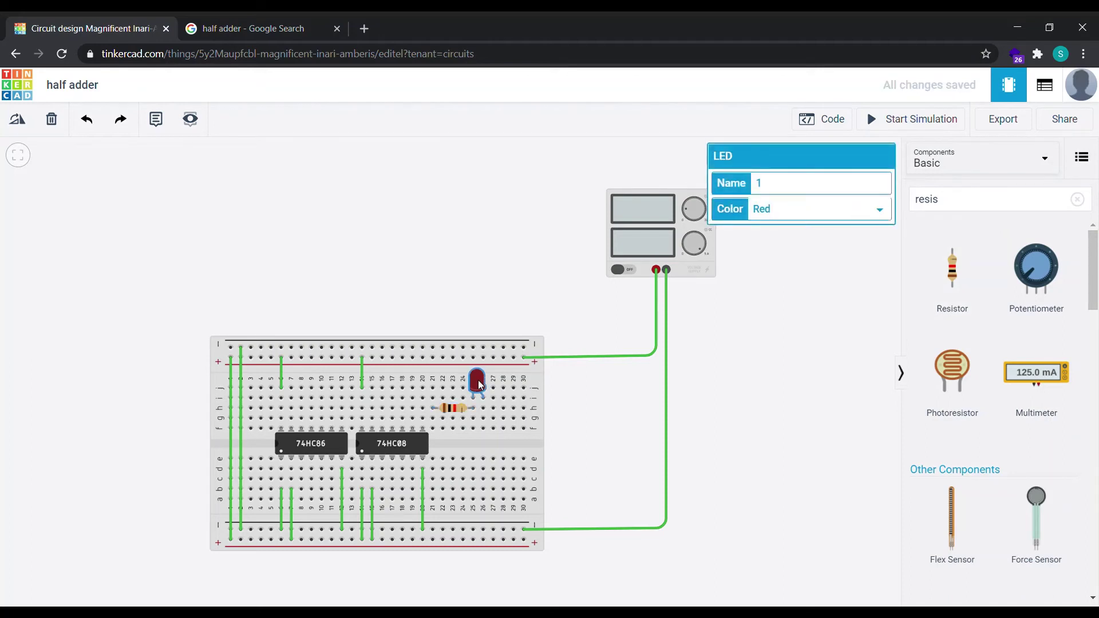
key(r)
key(r)
key(r)
key(r)
key(r)
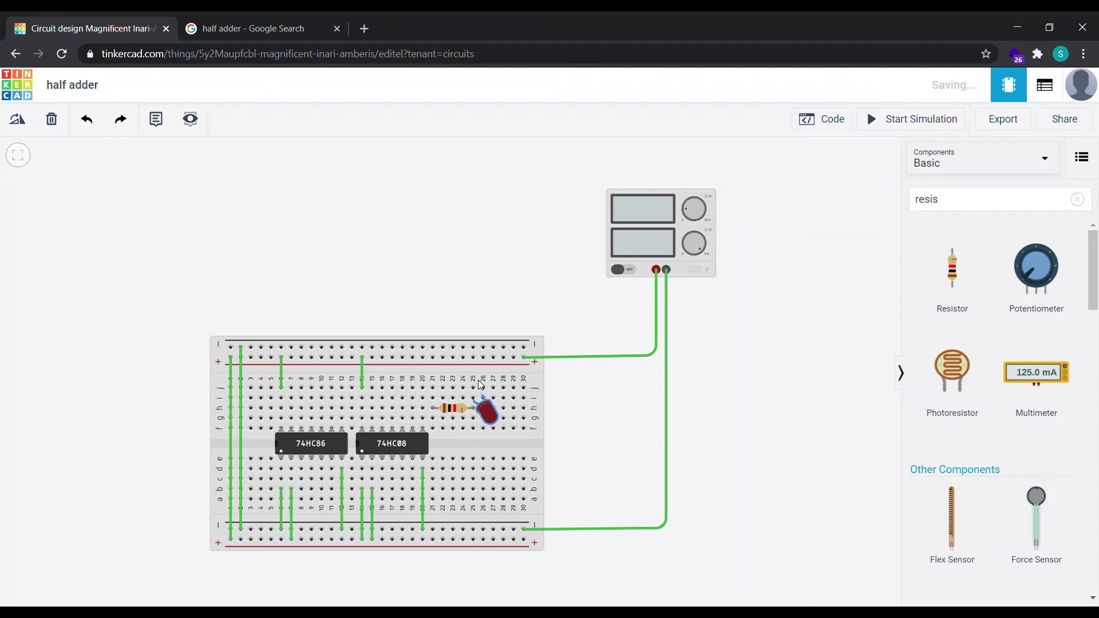
key(r)
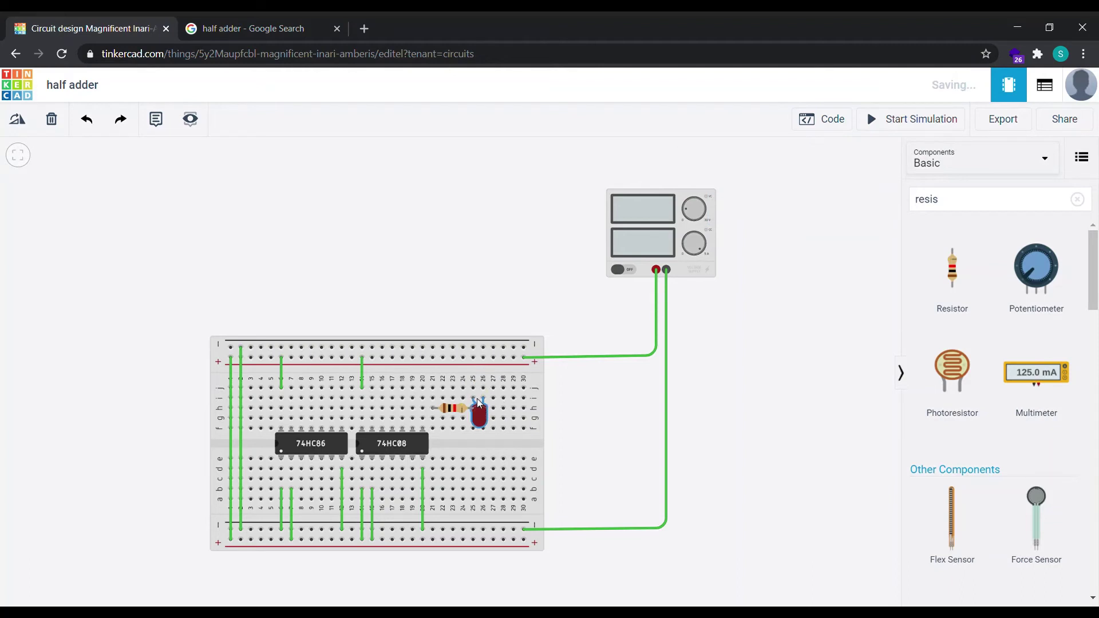
mouse_move(480, 413)
mouse_down()
mouse_move(468, 423)
mouse_move(479, 433)
mouse_up()
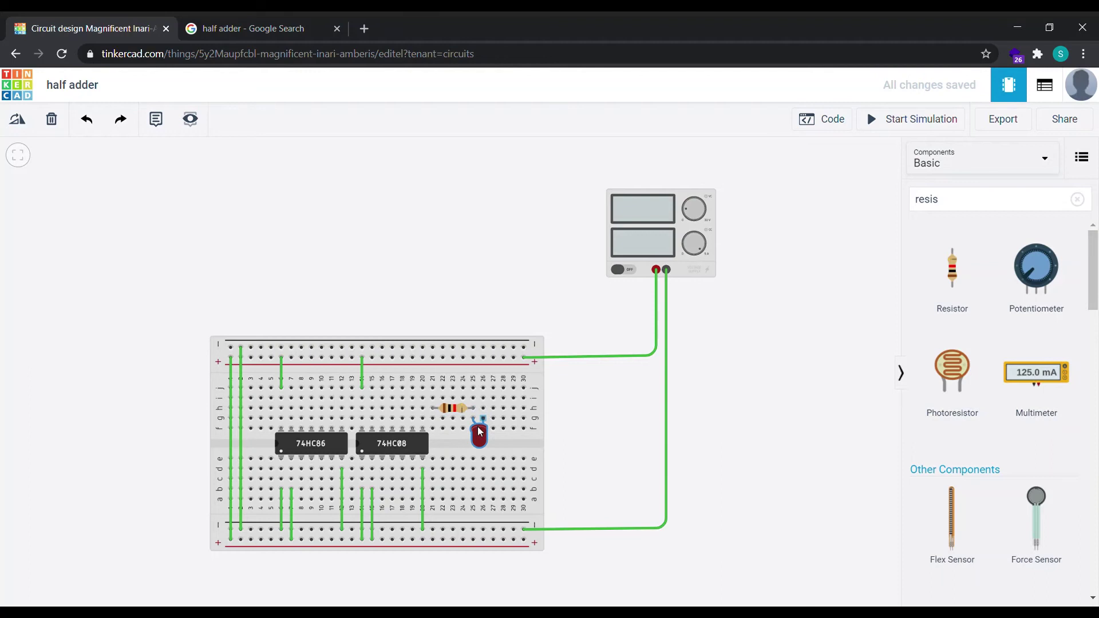
click(553, 413)
Step: Wire hole c8 by the 74HC86 to j21 at the resistor, and the LED leg at j26 to the top rail
click(301, 480)
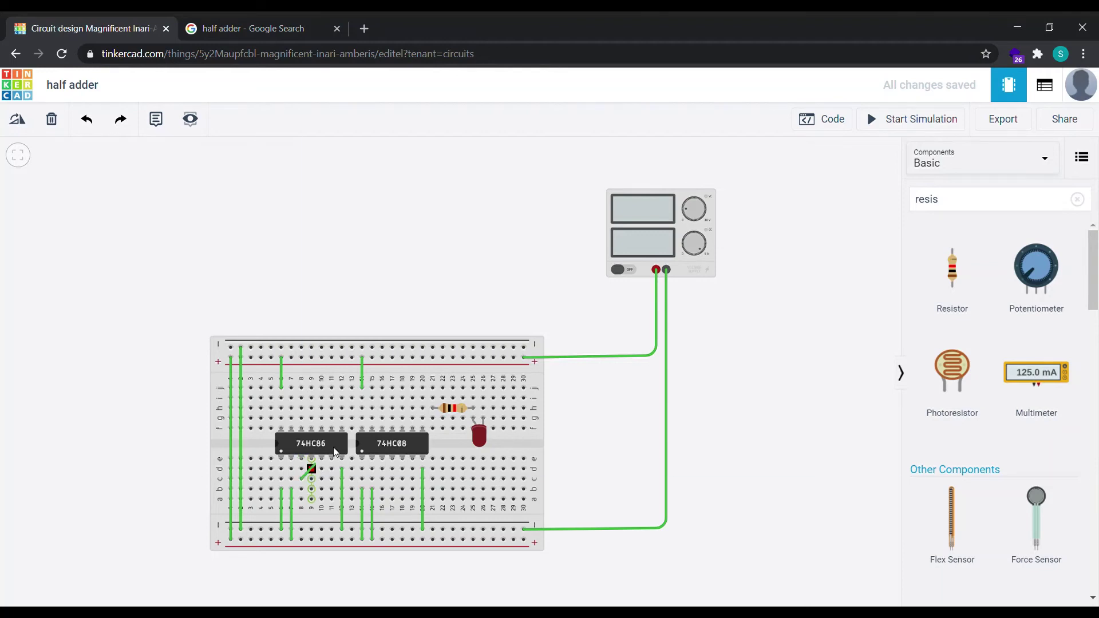
click(431, 397)
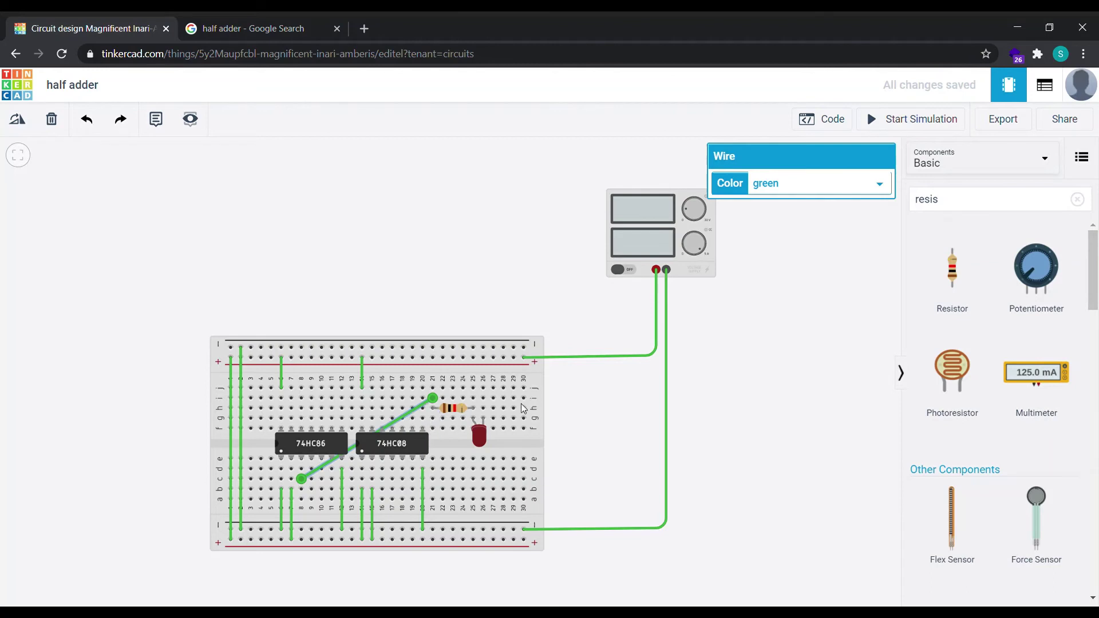
click(594, 425)
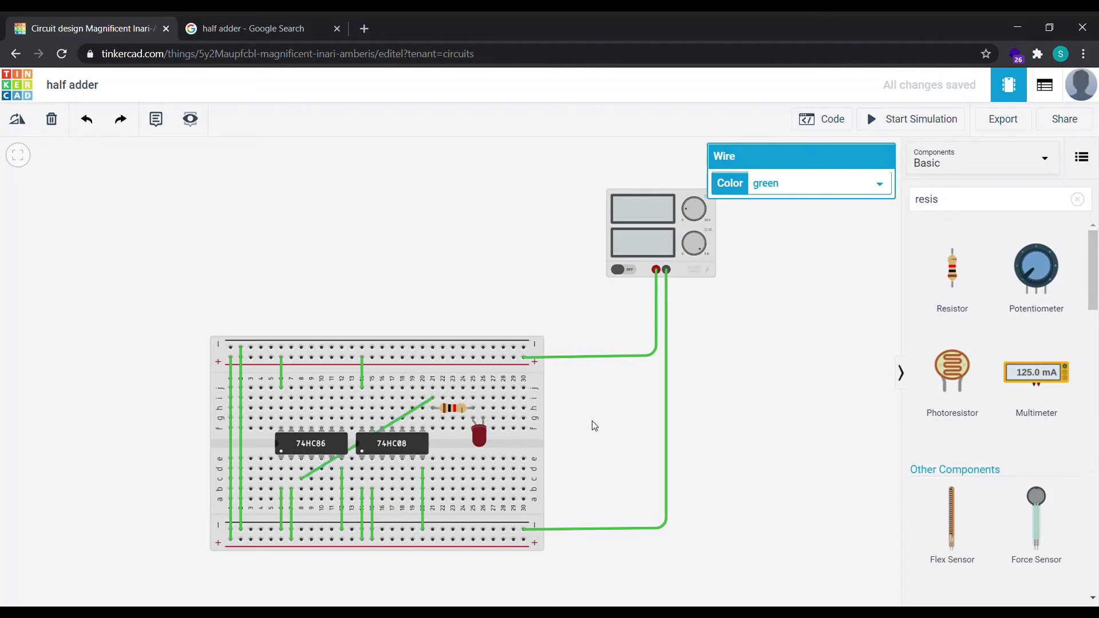
click(484, 399)
click(484, 349)
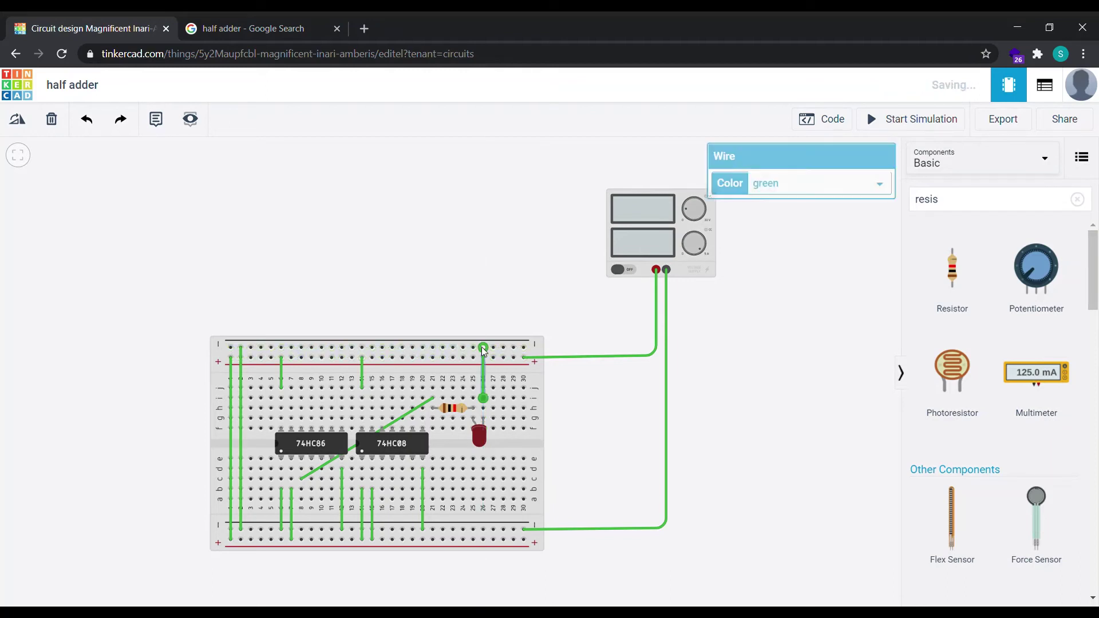
click(540, 310)
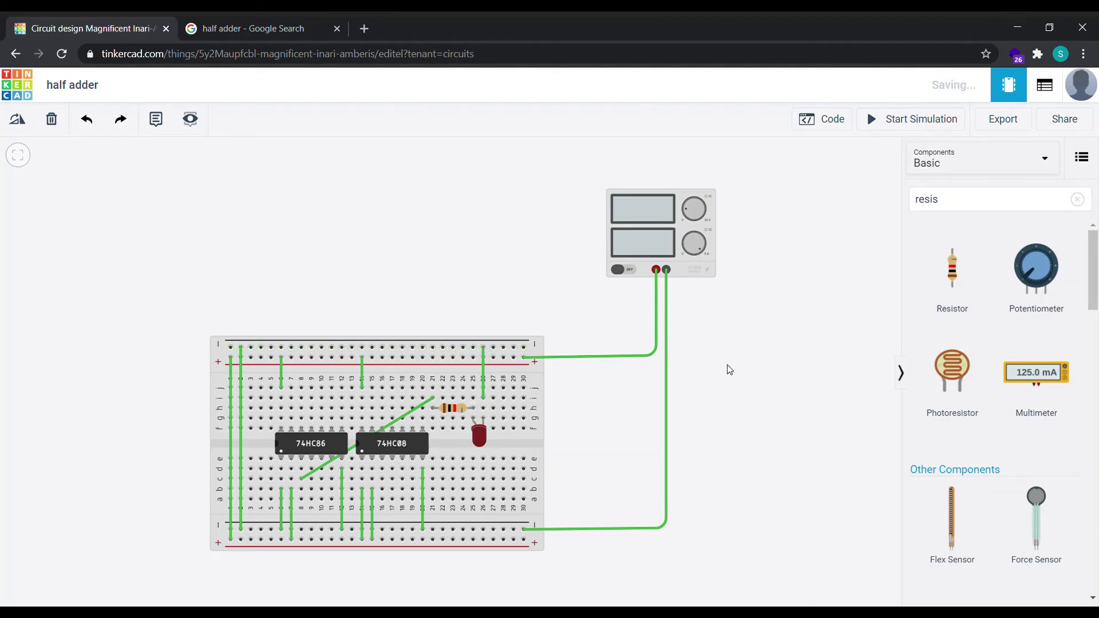
Step: Place a second resistor turned horizontal and a second LED flipped upside down on the breadboard
click(966, 213)
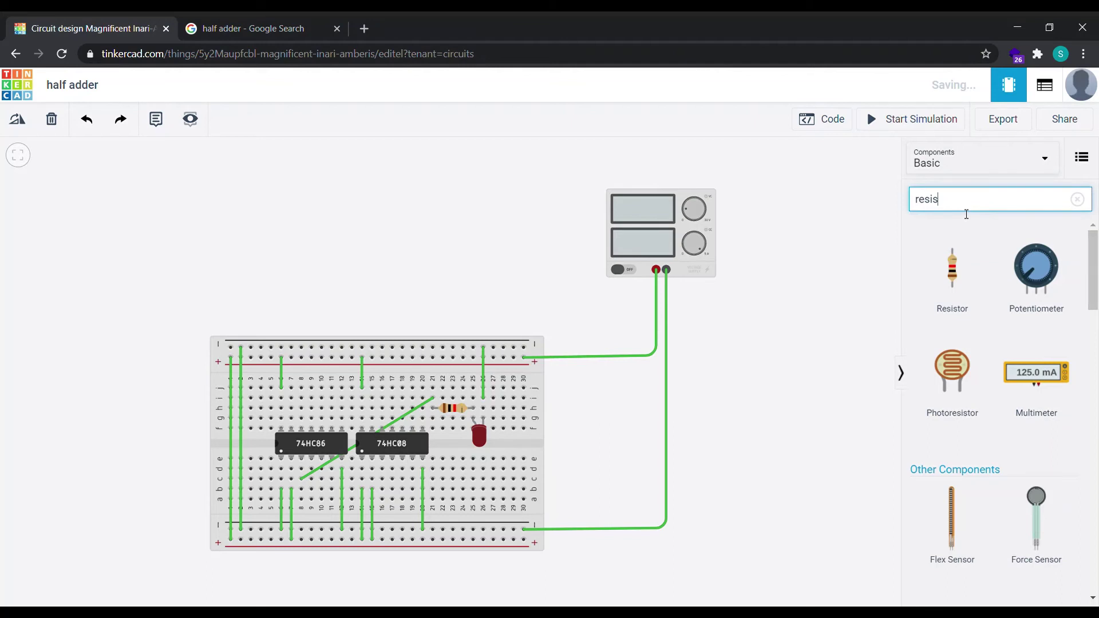
drag(934, 277, 491, 495)
key(r)
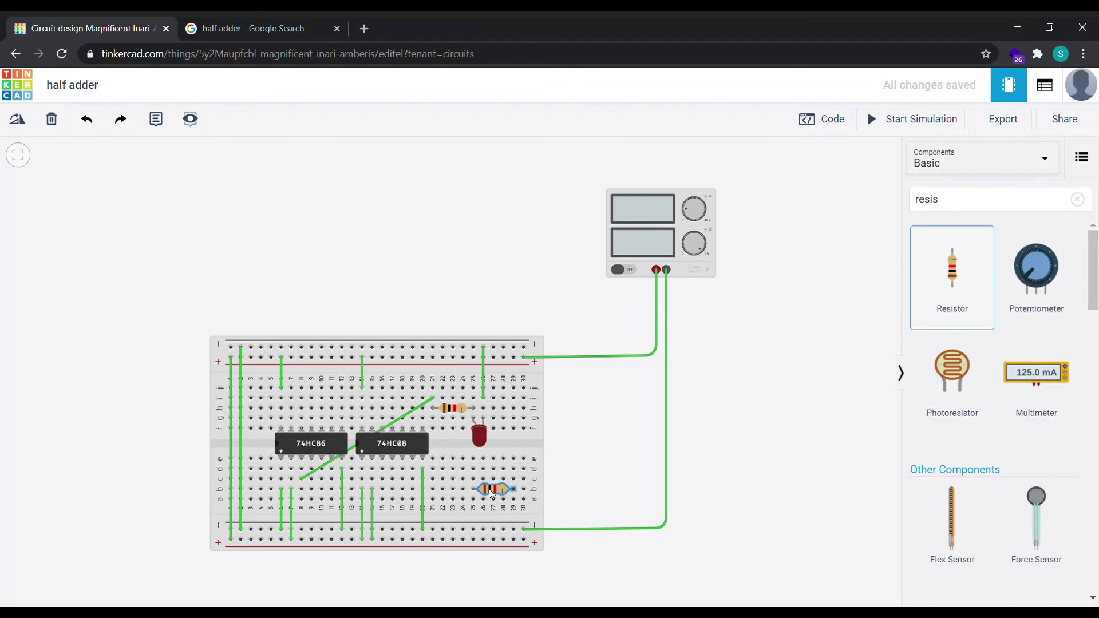
click(962, 212)
key(BackSpace)
key(BackSpace)
key(BackSpace)
key(BackSpace)
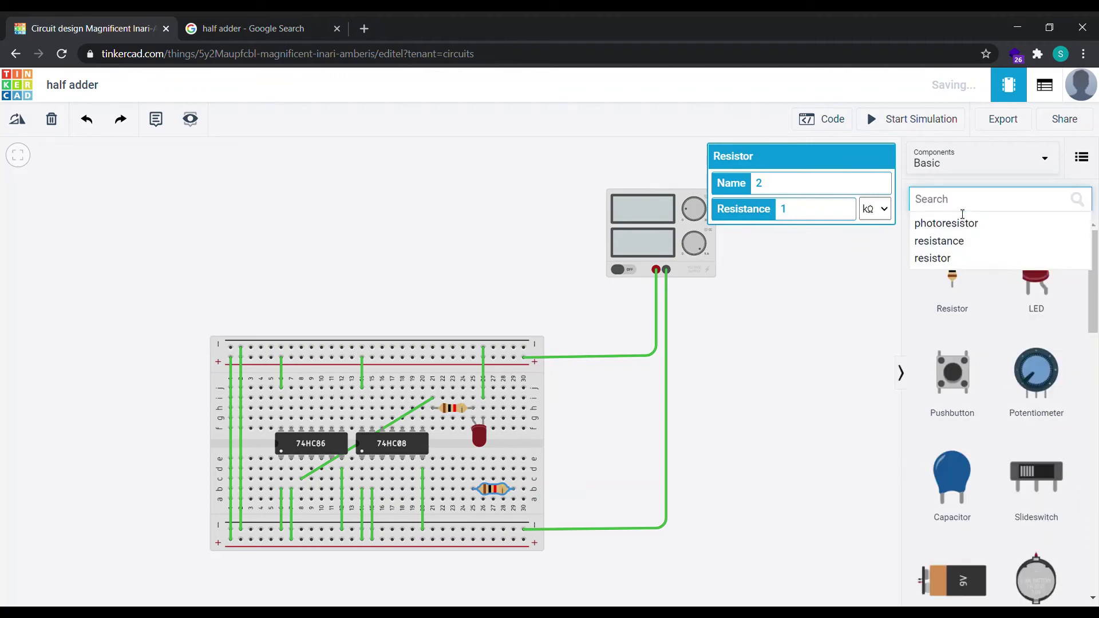
text(led)
drag(952, 269, 523, 503)
key(r)
key(r)
key(r)
key(r)
key(r)
key(r)
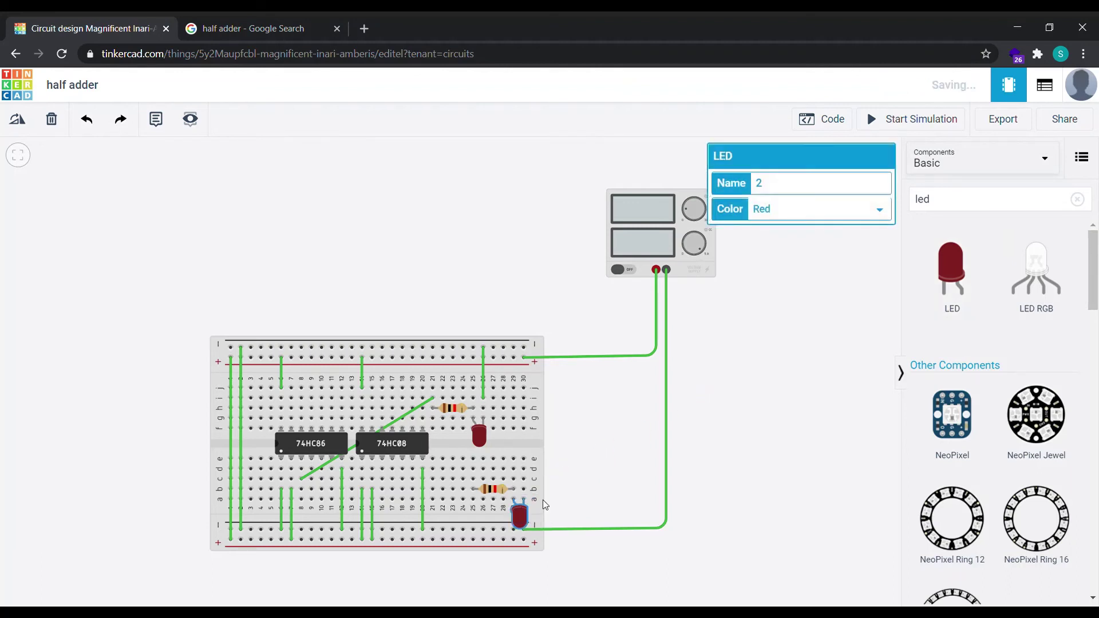
Step: Wire the LED column to the top rail and the resistor to 74HC08 Output 1, then view the half adder results
click(524, 478)
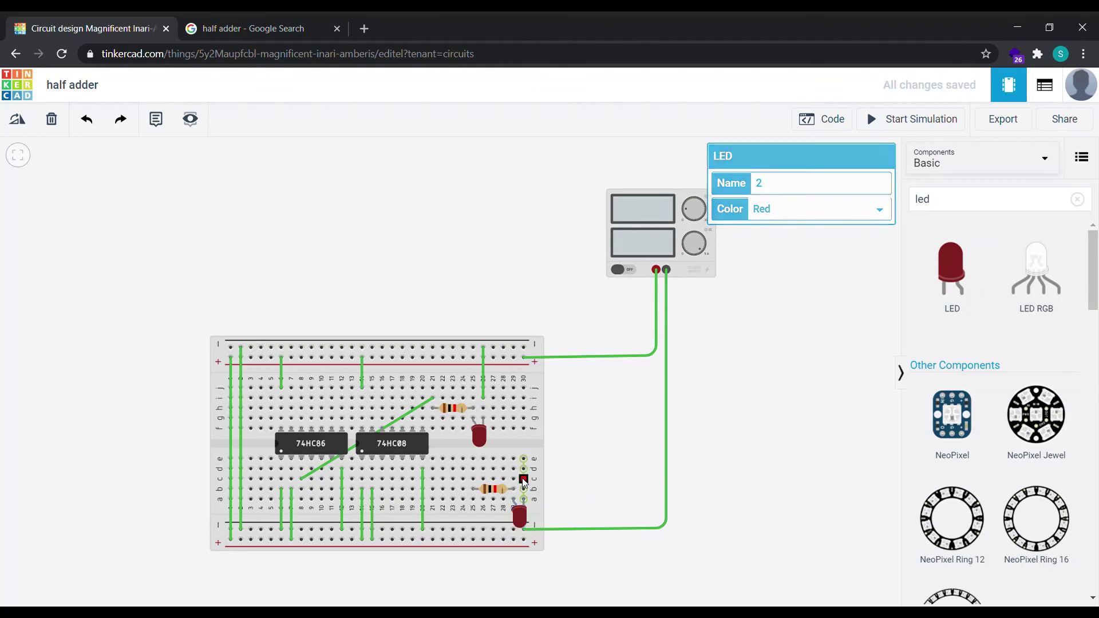
click(524, 348)
click(560, 413)
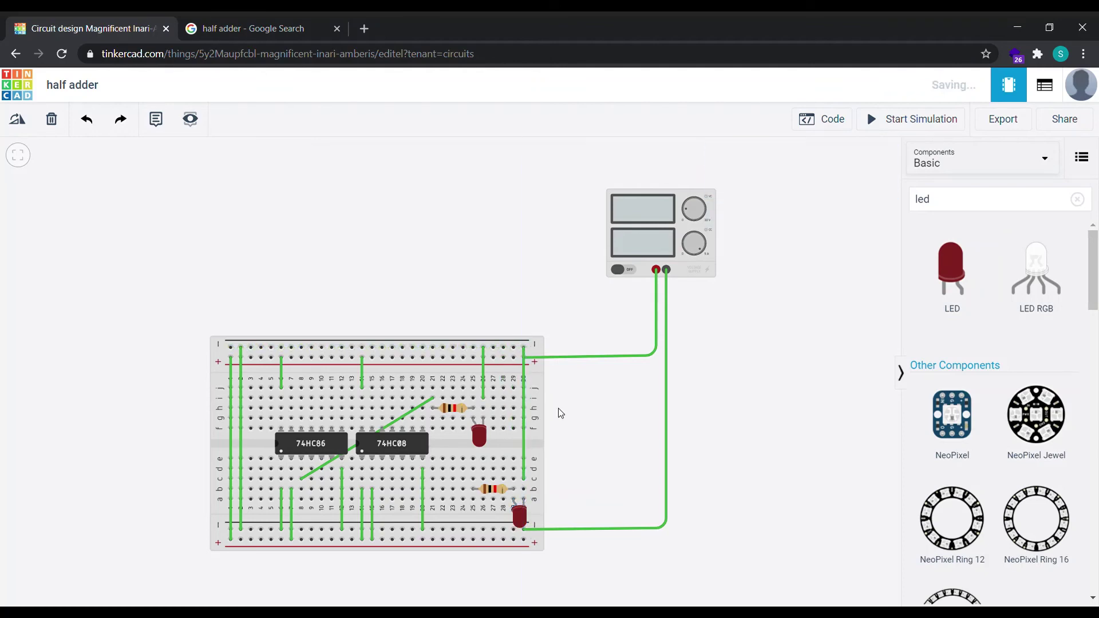
click(473, 479)
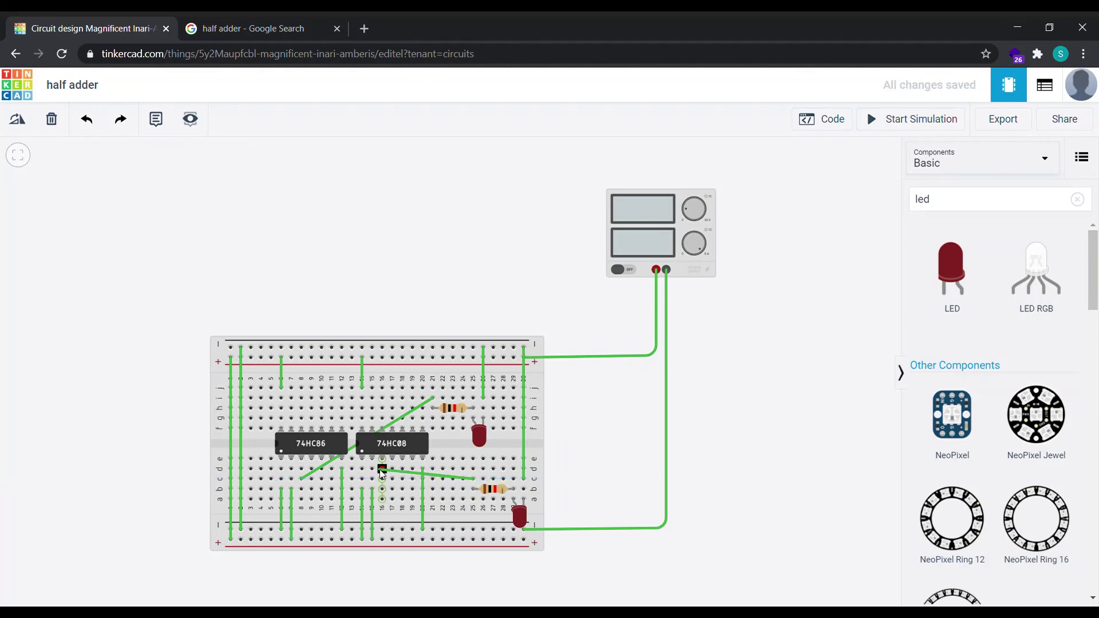
click(383, 459)
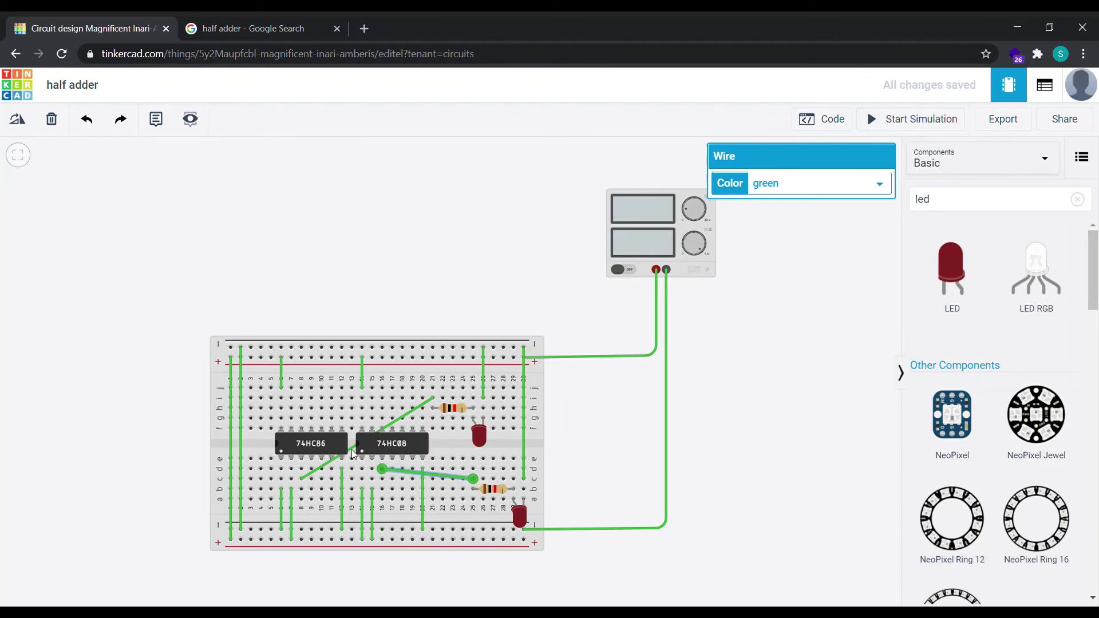
click(418, 299)
click(251, 21)
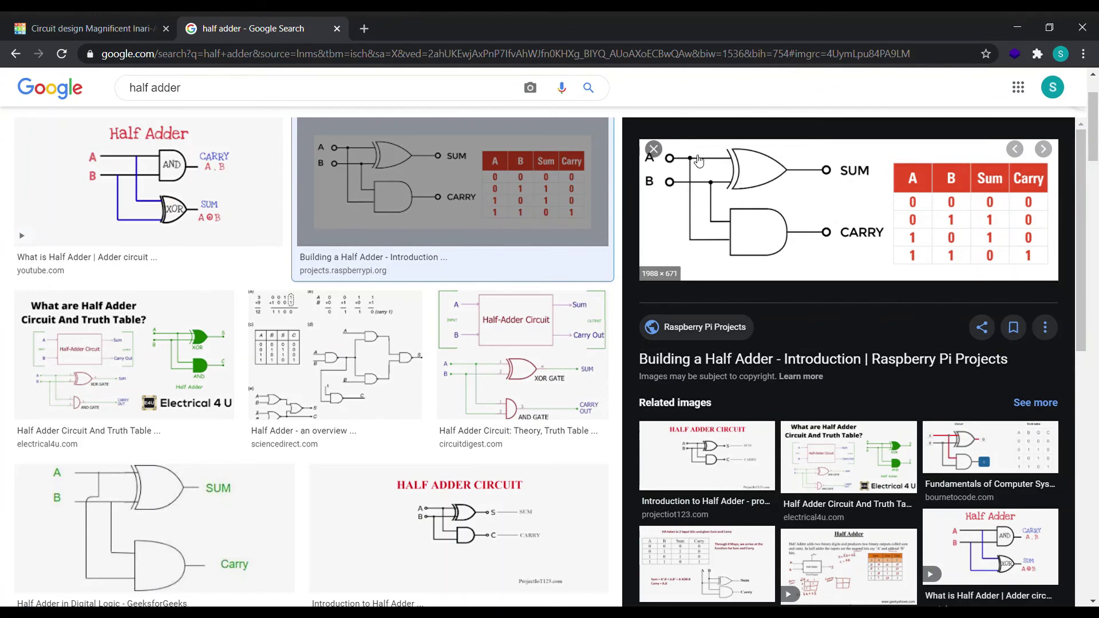
Step: Return to the half adder design and begin a wire from the breadboard's lower-left holes
click(170, 22)
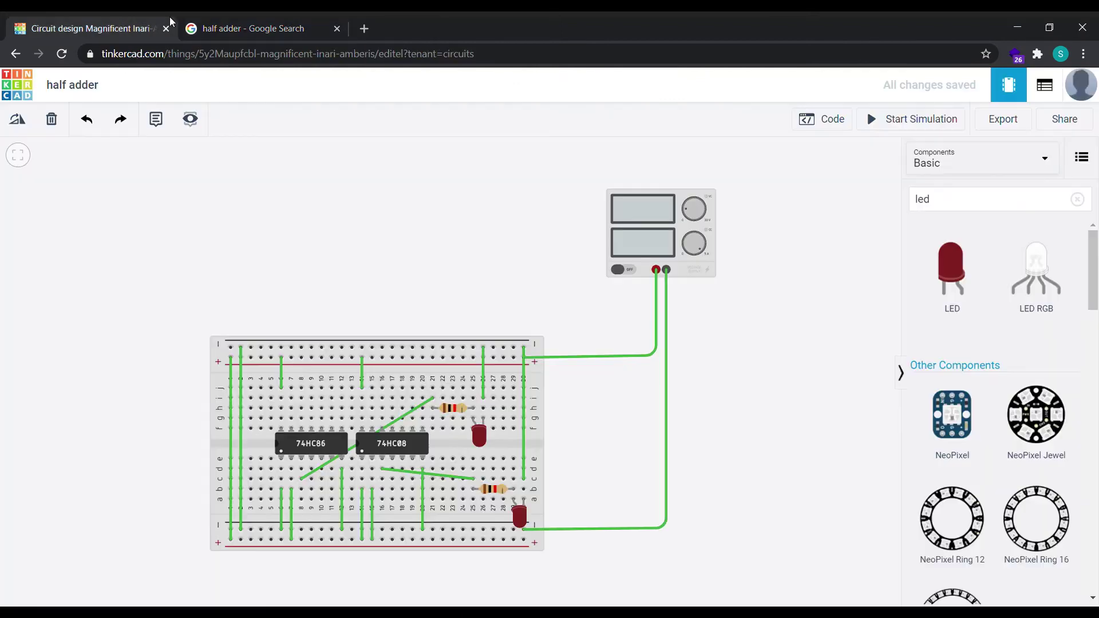
click(281, 488)
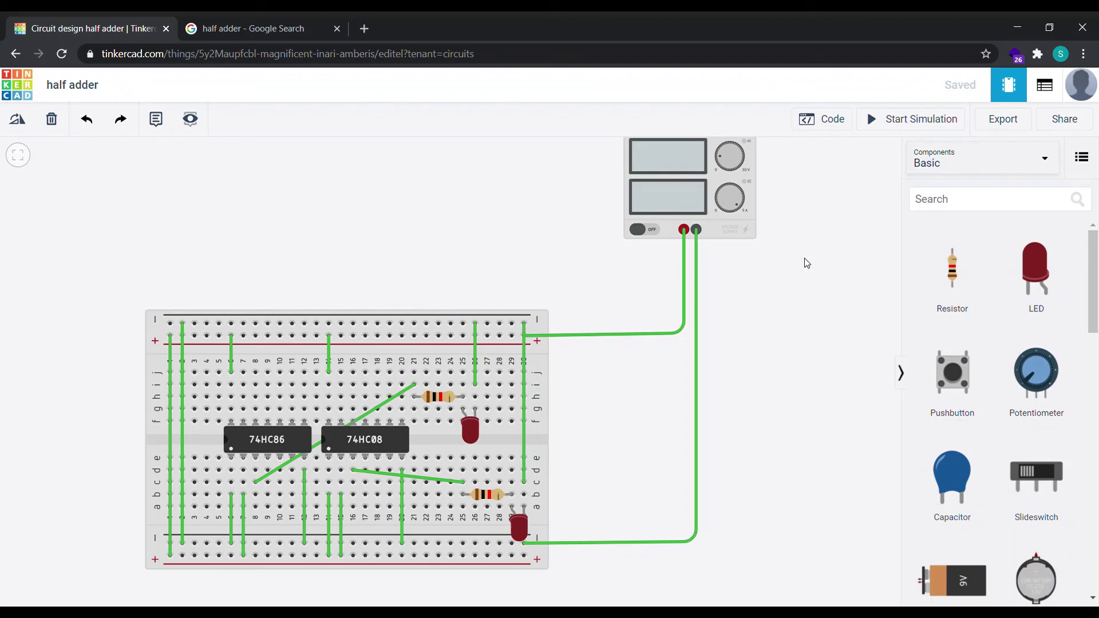
Step: Simulate the half adder, confirming the supply reads 5.00 V and 6.00 mA, then stop
click(891, 127)
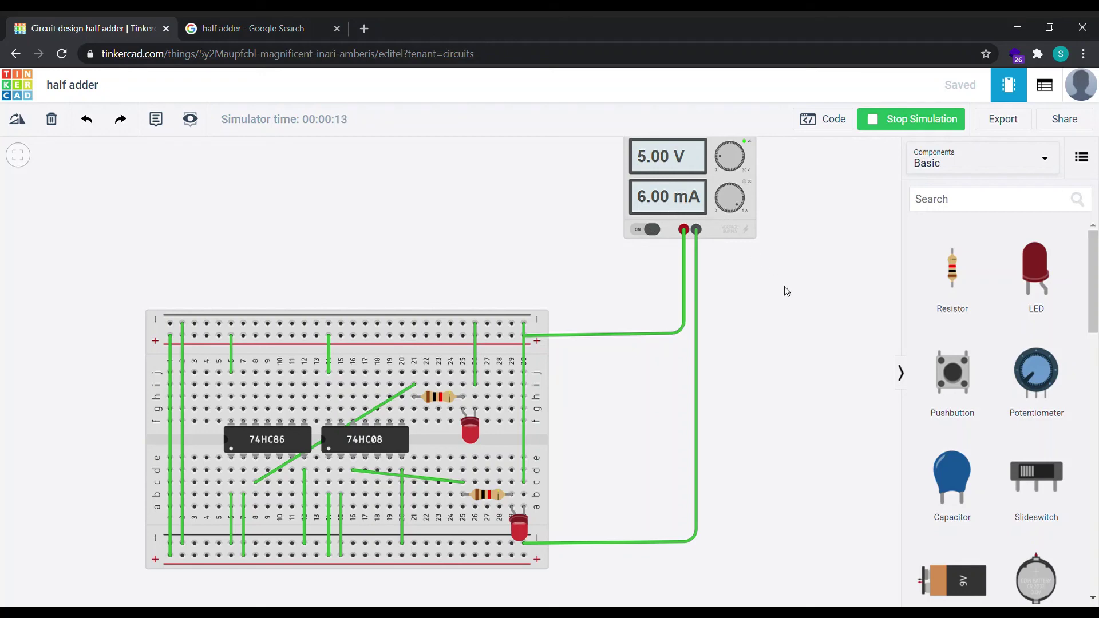
click(893, 119)
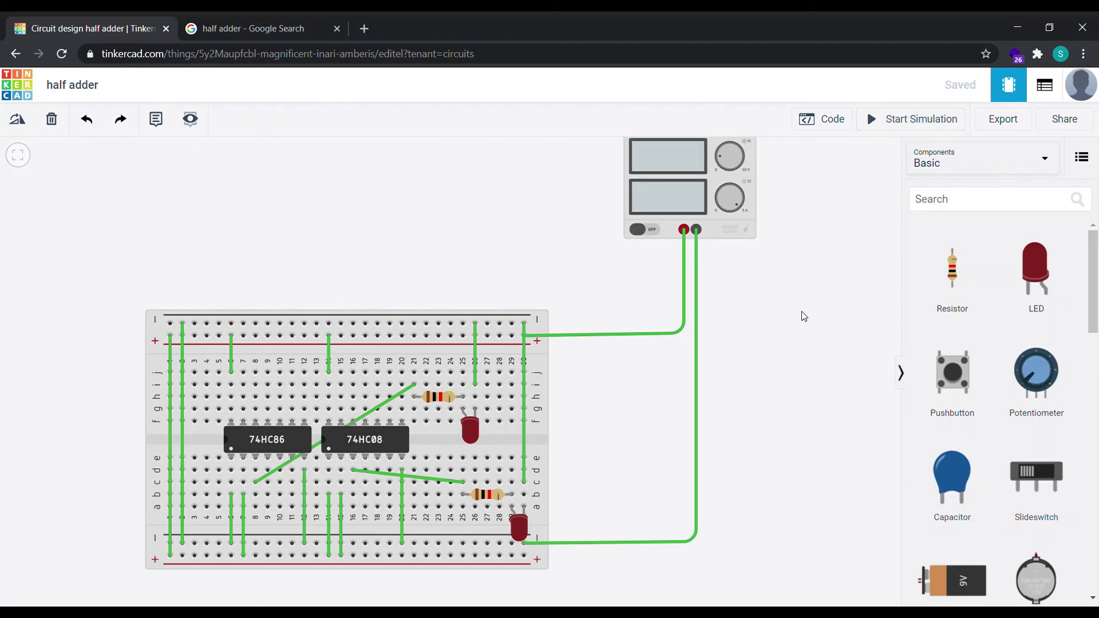